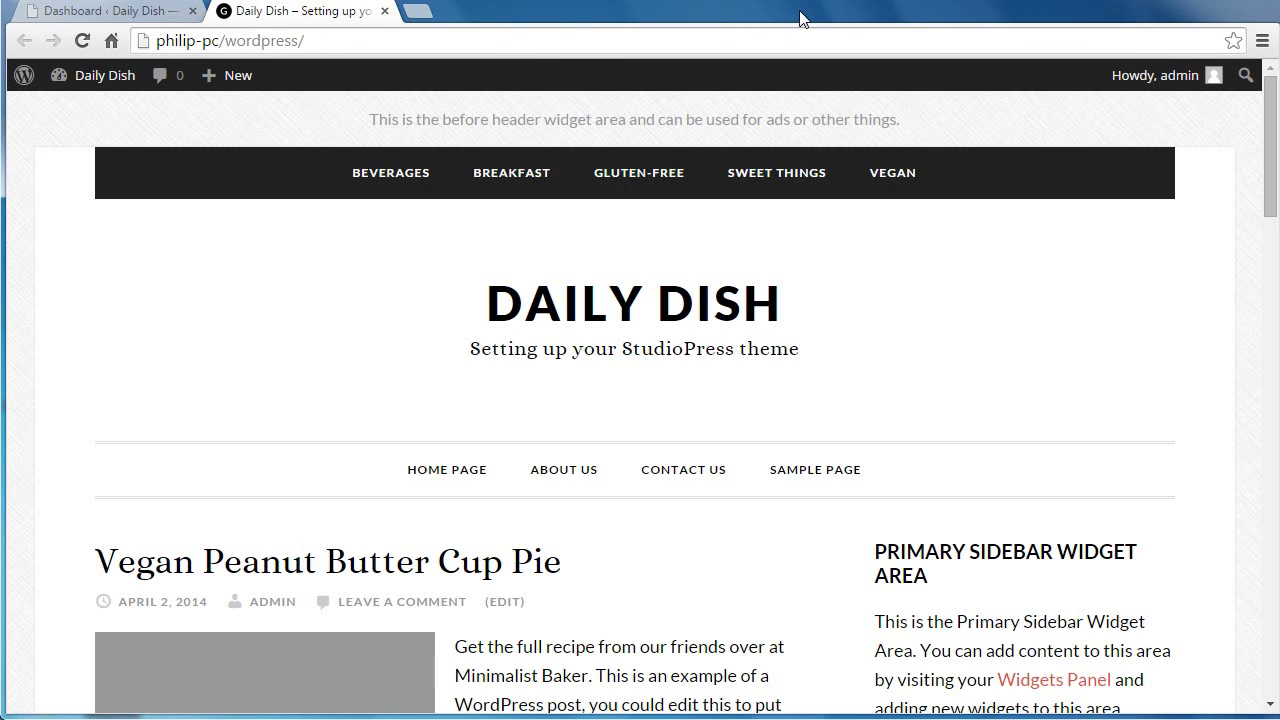
- From the dashboard, open Appearance > Customize and show the Widgets section listing the widget areas
{"action": "left_click_drag", "start_coordinate": [1273, 123], "coordinate": [1275, 218]}
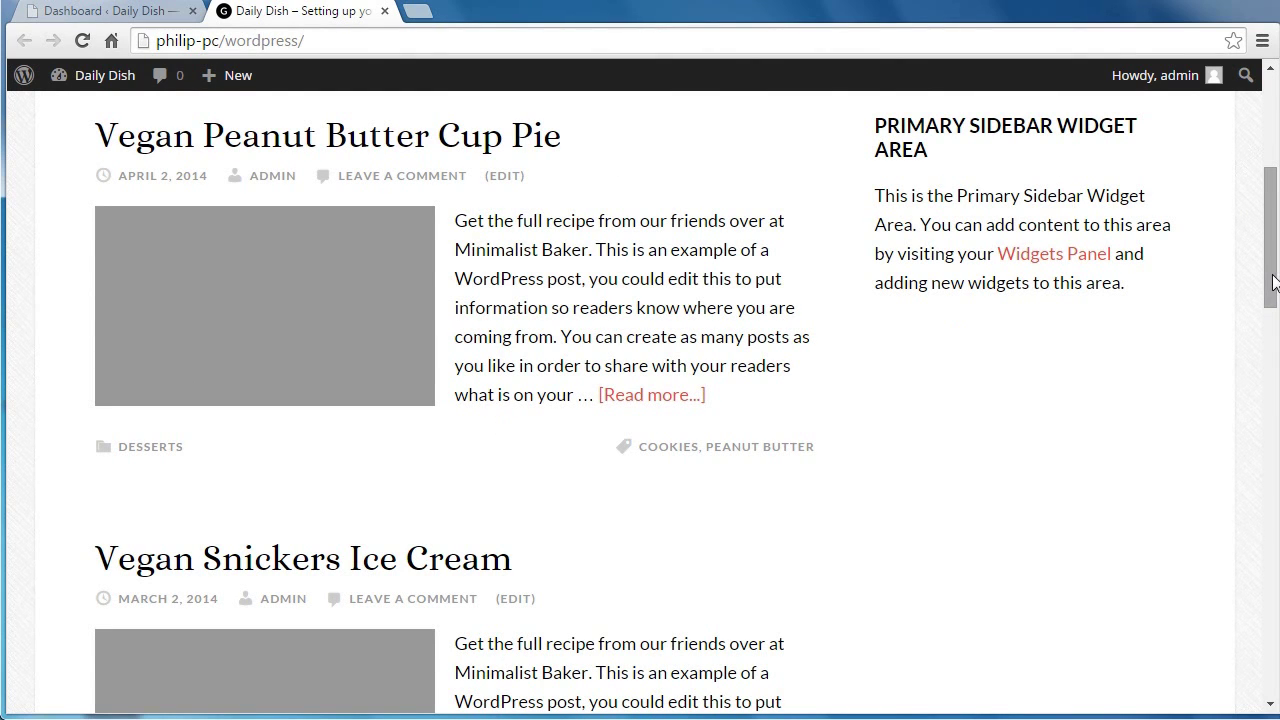
{"action": "left_click_drag", "start_coordinate": [1275, 284], "coordinate": [1275, 232]}
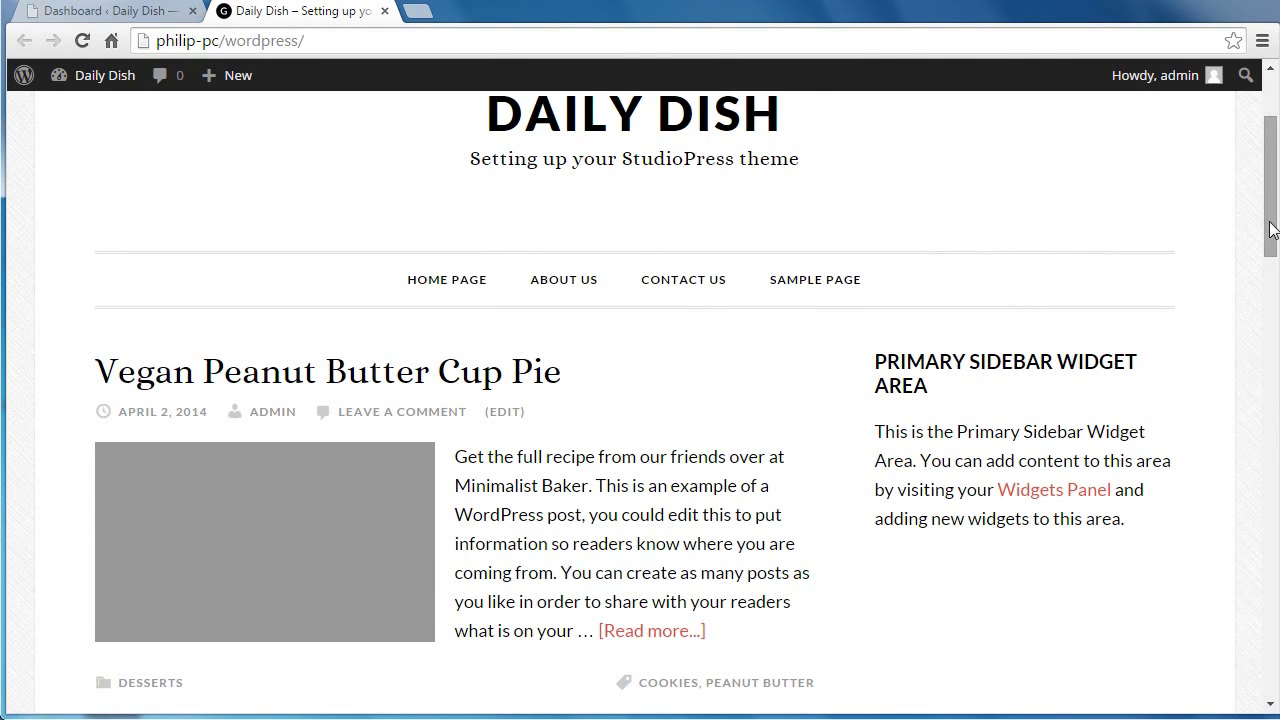
{"action": "left_click_drag", "start_coordinate": [1274, 232], "coordinate": [1276, 155]}
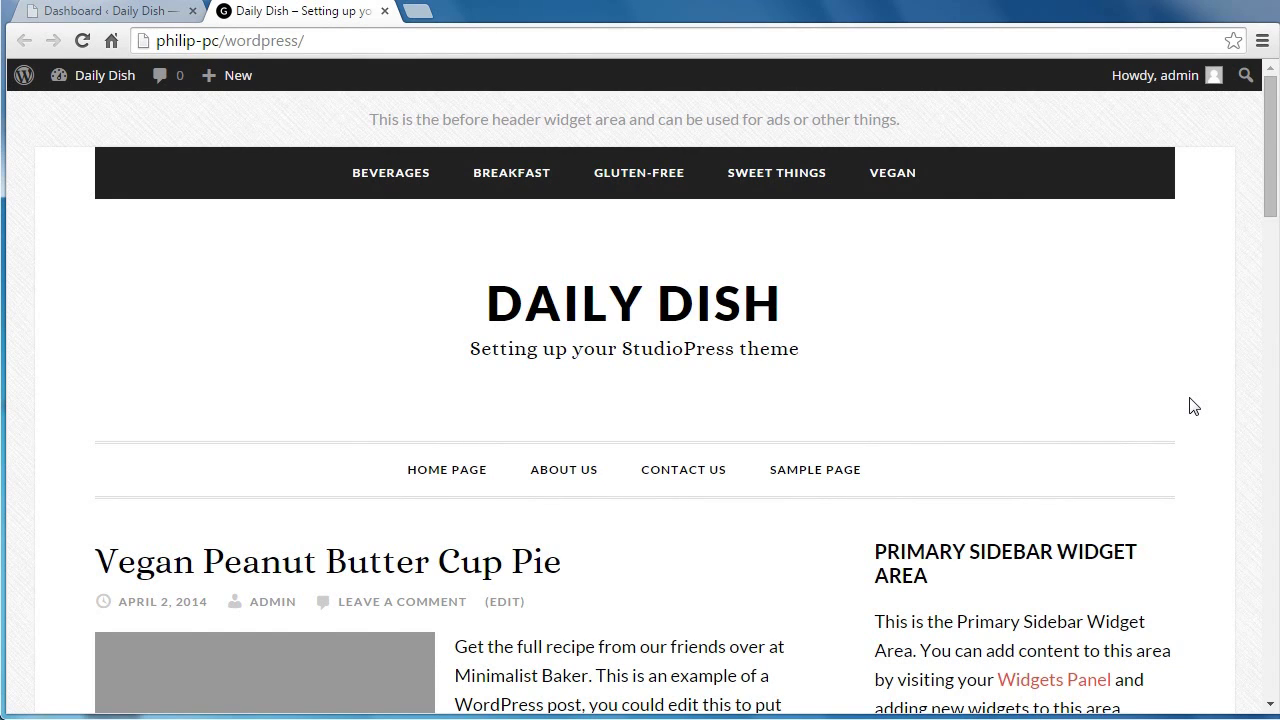
{"action": "left_click", "coordinate": [66, 18]}
{"action": "mouse_move", "coordinate": [111, 443]}
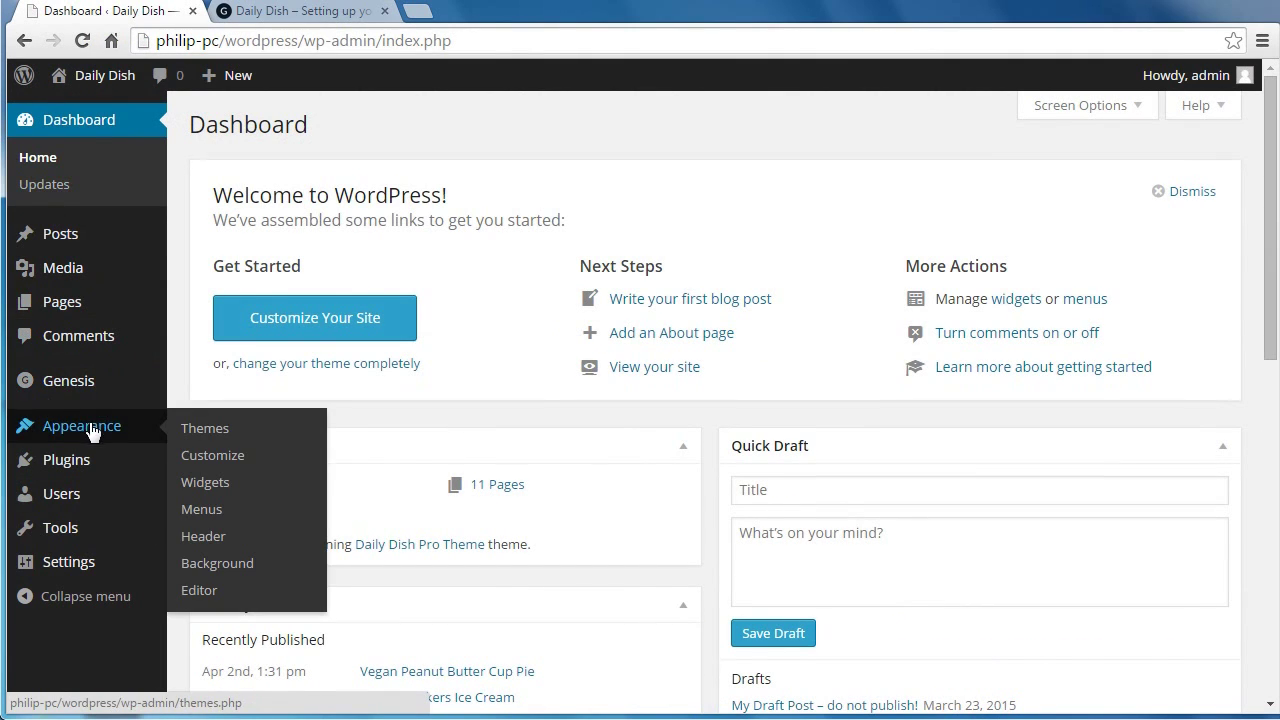
{"action": "left_click", "coordinate": [213, 459]}
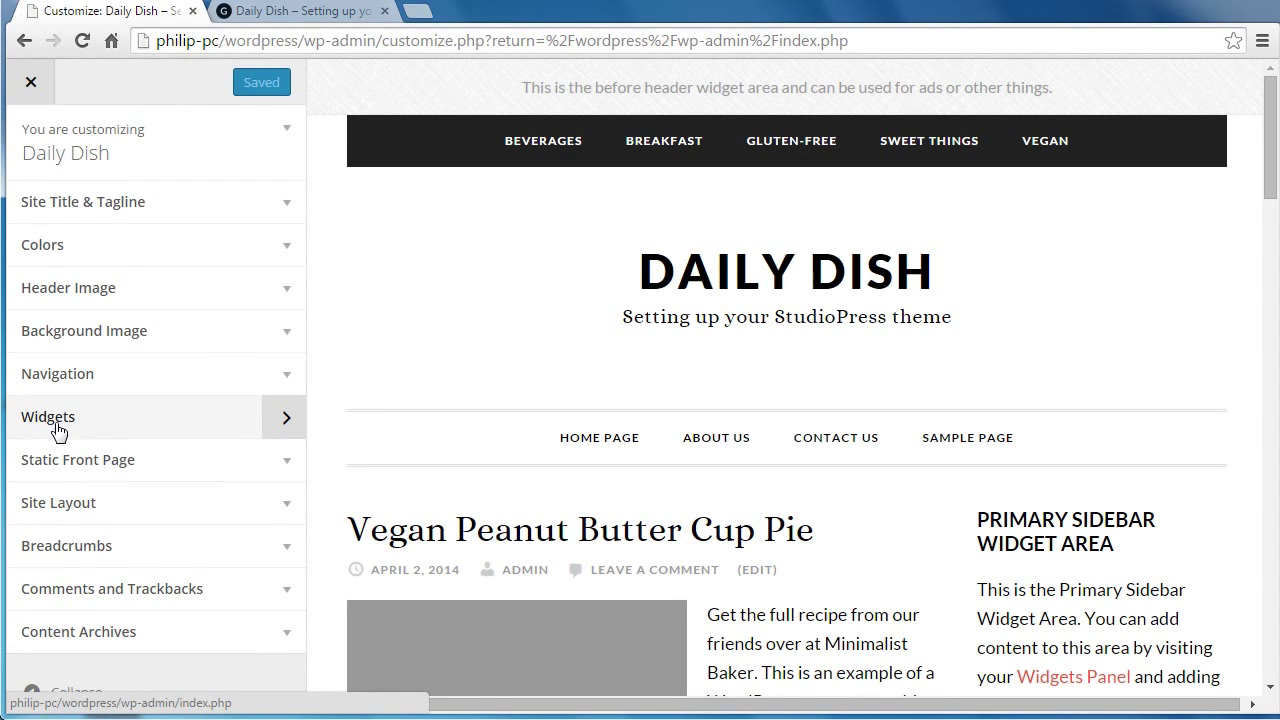
{"action": "left_click", "coordinate": [285, 420]}
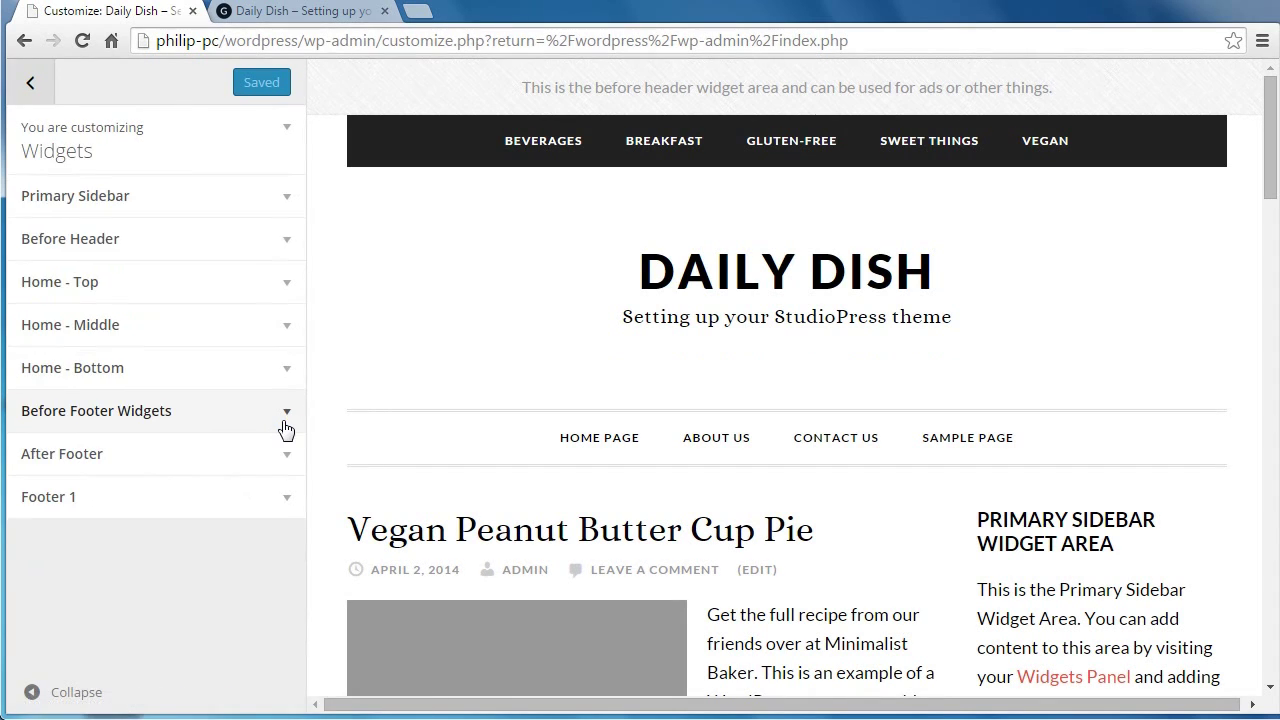
- Add a Genesis - Featured Posts widget to Home - Top titled 'Featured Dish'
{"action": "left_click", "coordinate": [152, 292]}
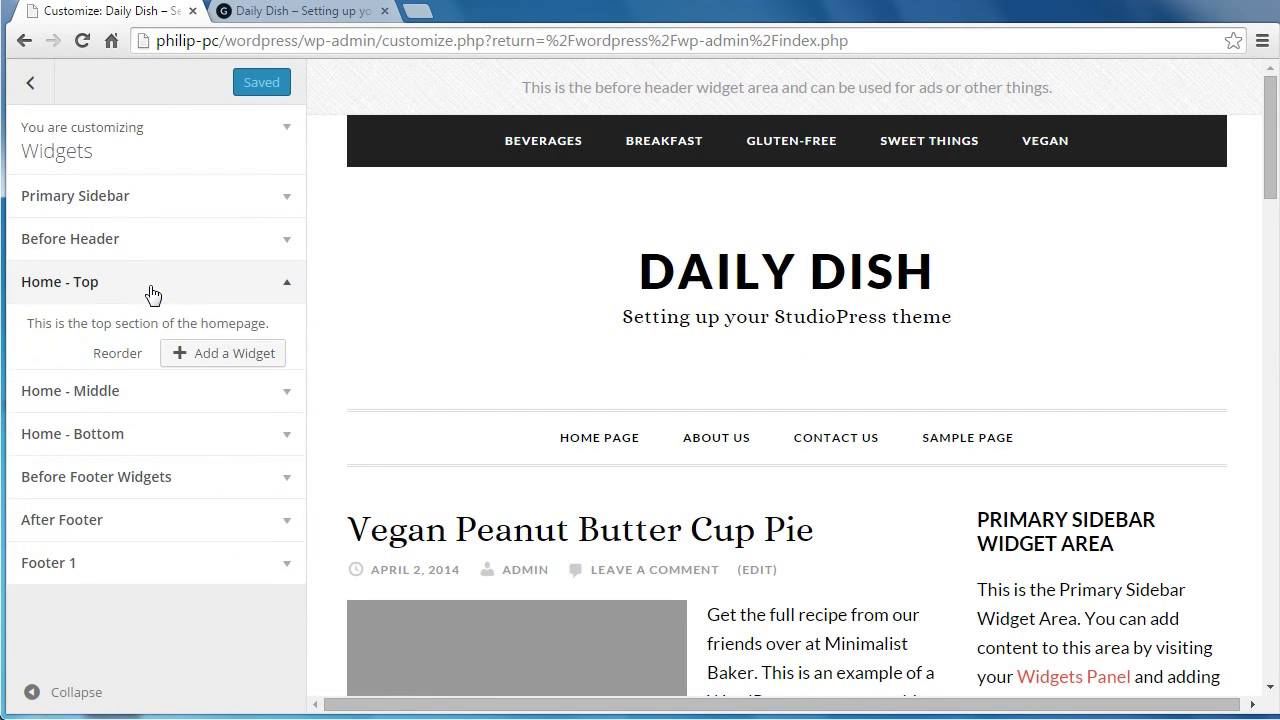
{"action": "left_click", "coordinate": [200, 360]}
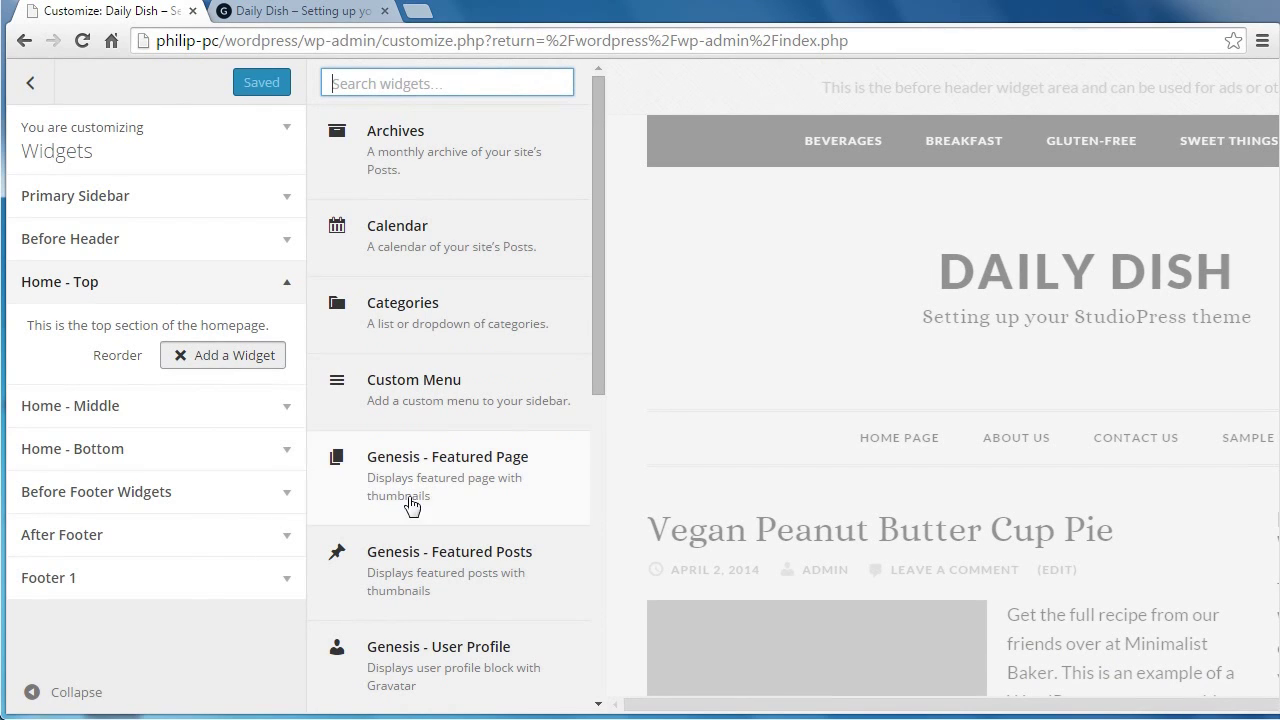
{"action": "left_click", "coordinate": [405, 565]}
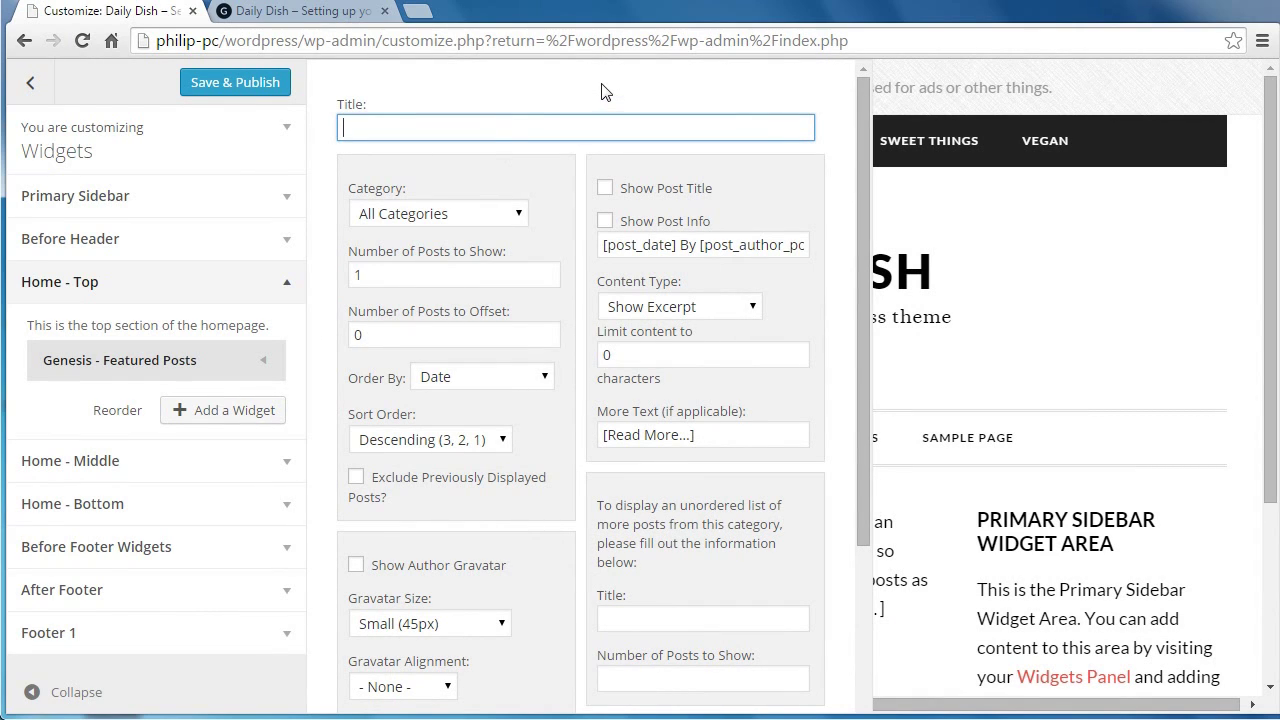
{"action": "type", "text": "Featured Dish"}
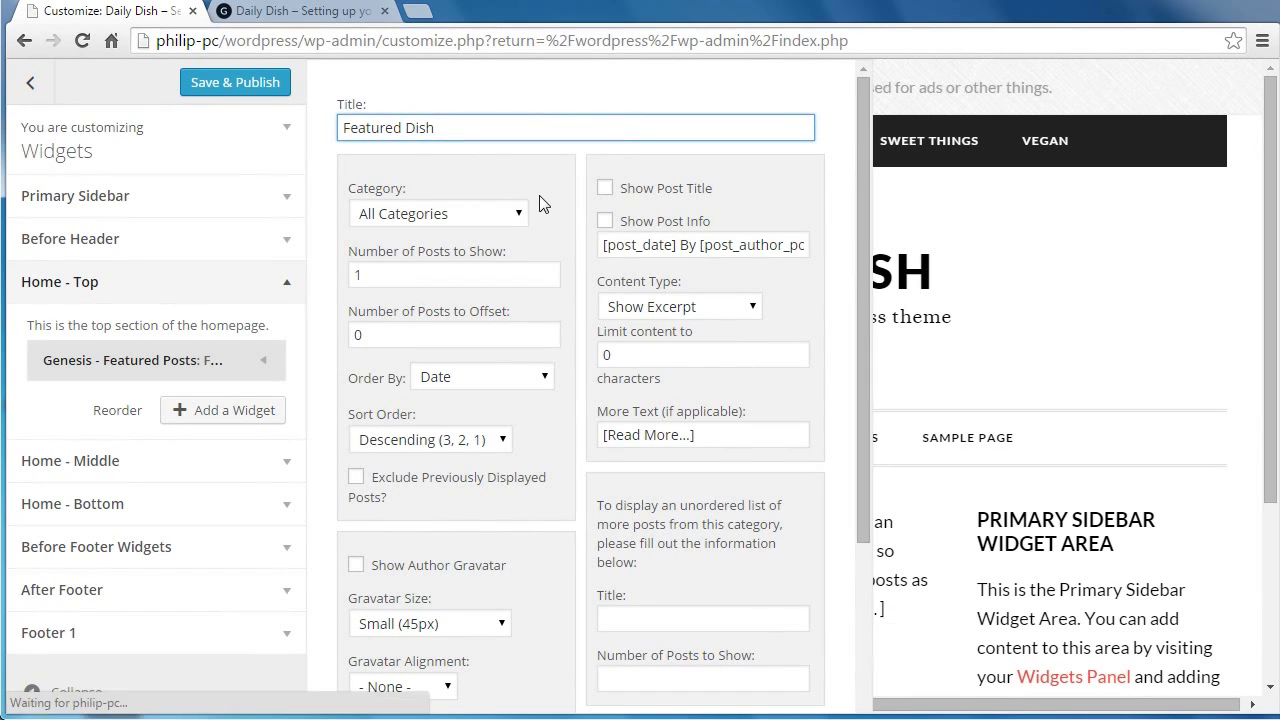
- Set Featured Dish to the Salads category, showing post title, post info and full content
{"action": "left_click", "coordinate": [458, 214]}
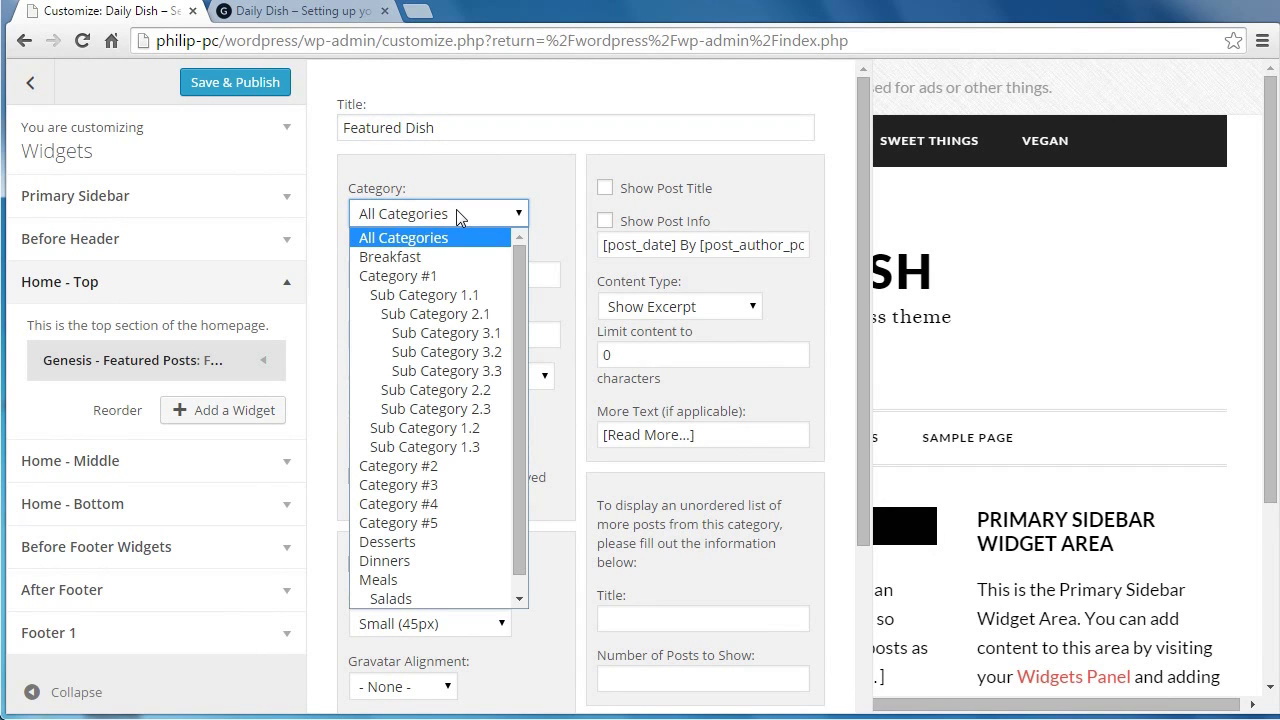
{"action": "left_click_drag", "start_coordinate": [519, 305], "coordinate": [519, 448]}
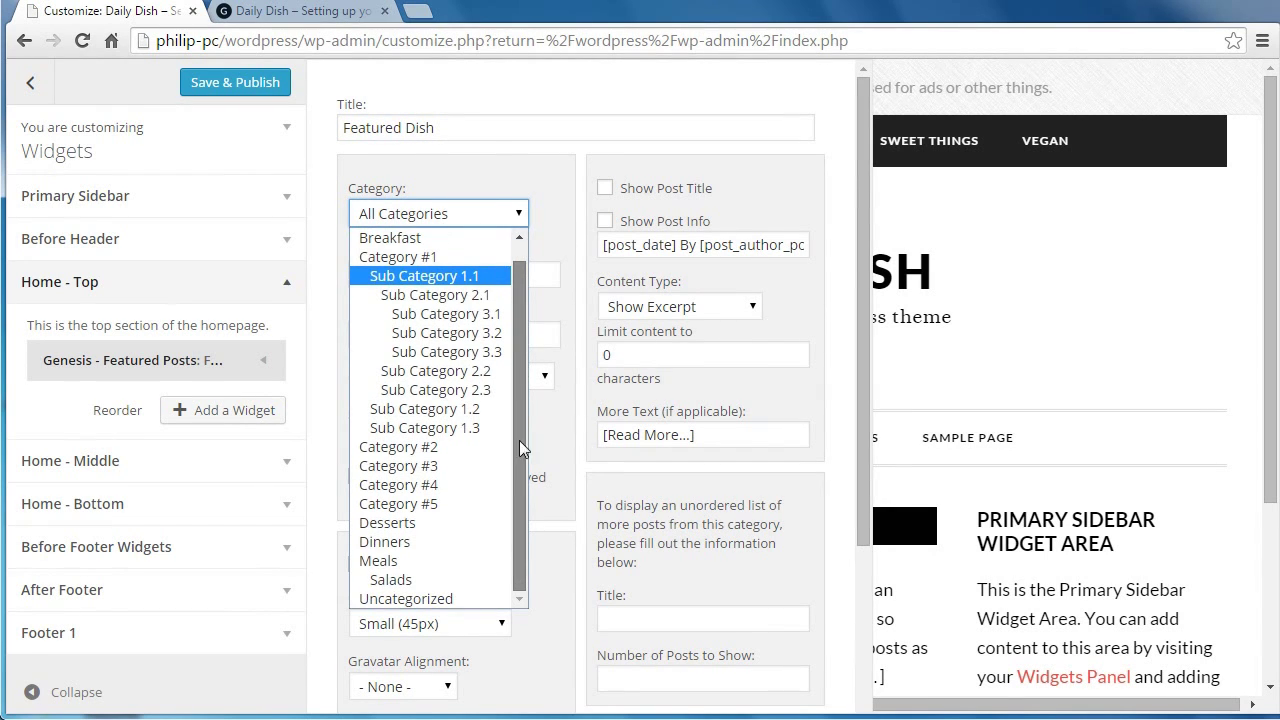
{"action": "left_click", "coordinate": [409, 580]}
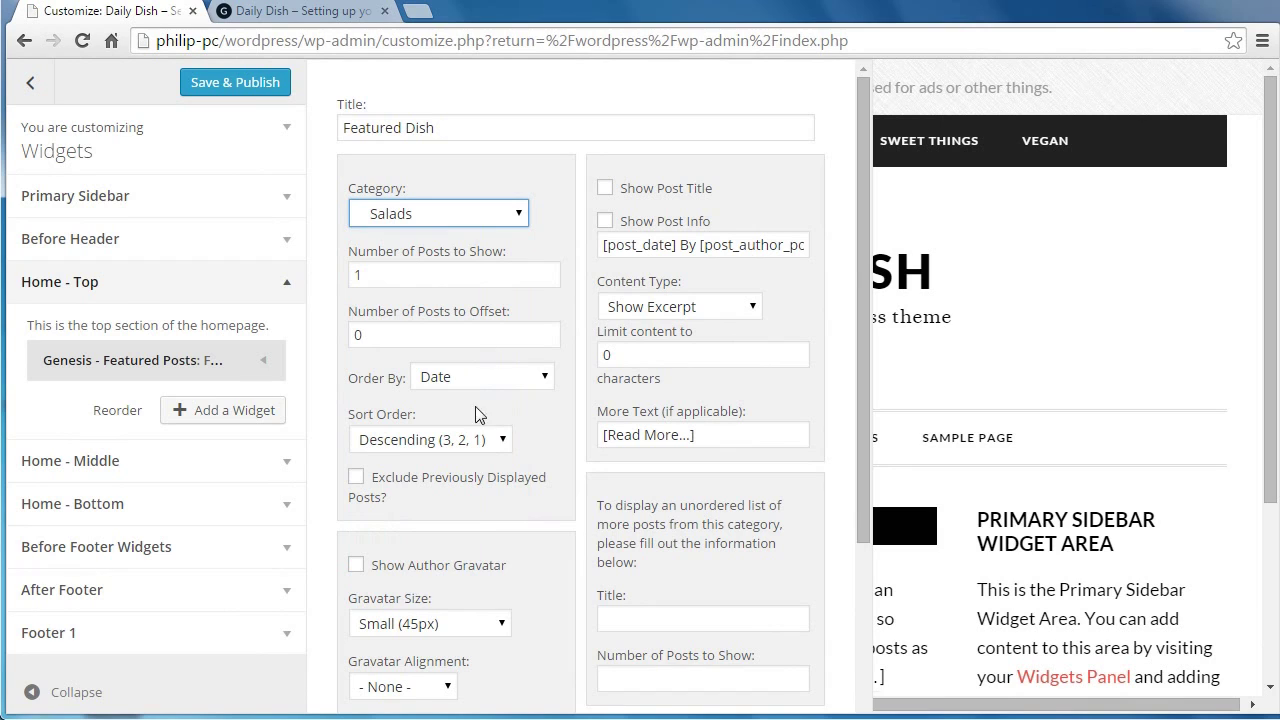
{"action": "left_click", "coordinate": [561, 226]}
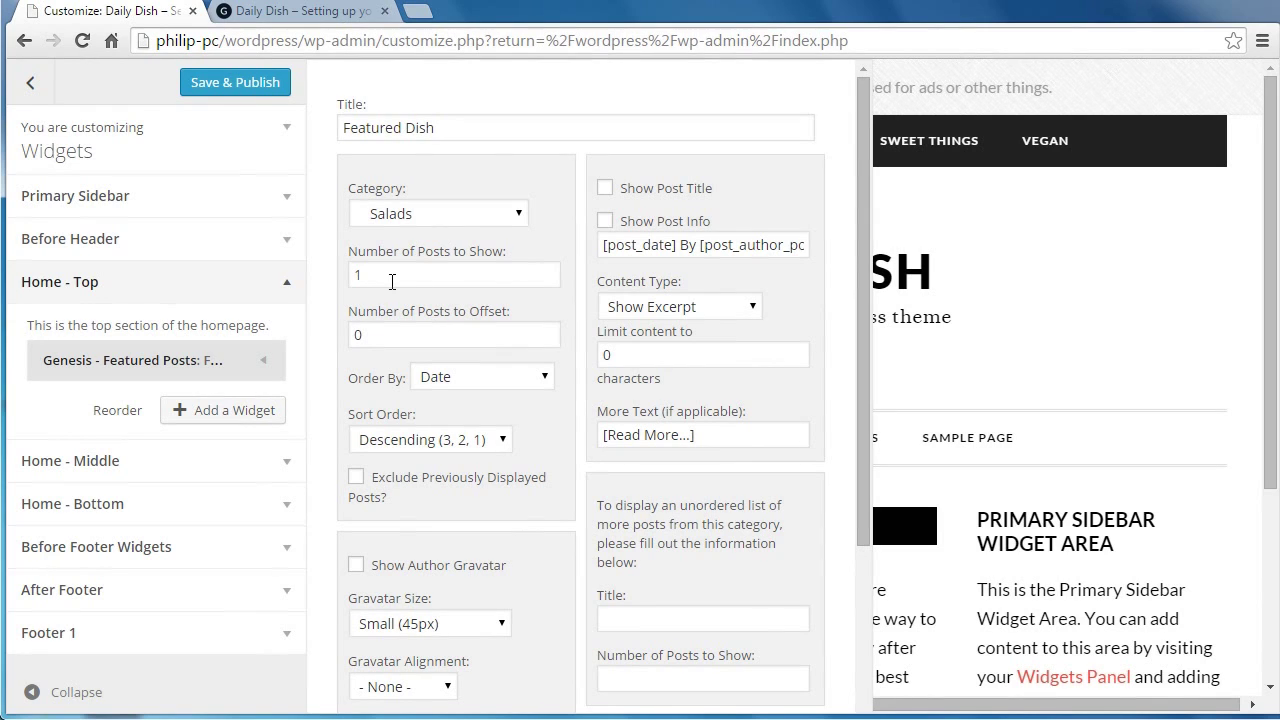
{"action": "left_click", "coordinate": [607, 189]}
{"action": "left_click", "coordinate": [605, 222]}
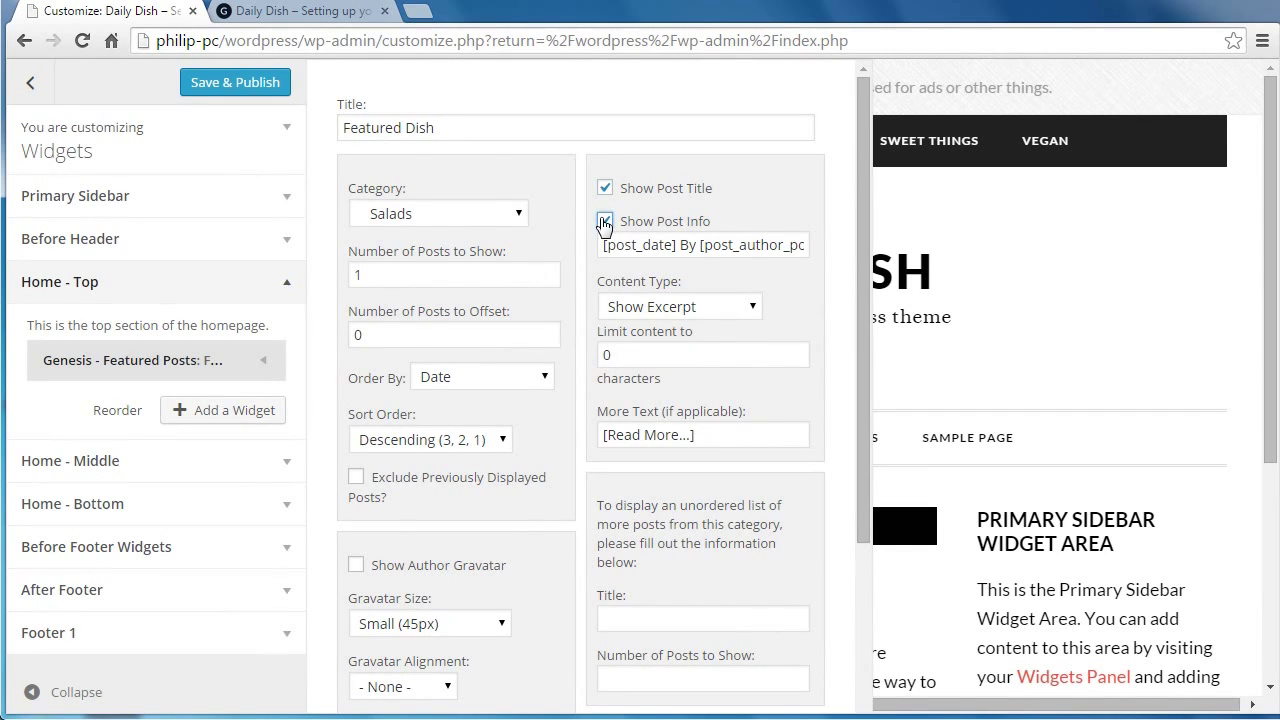
{"action": "left_click", "coordinate": [687, 314]}
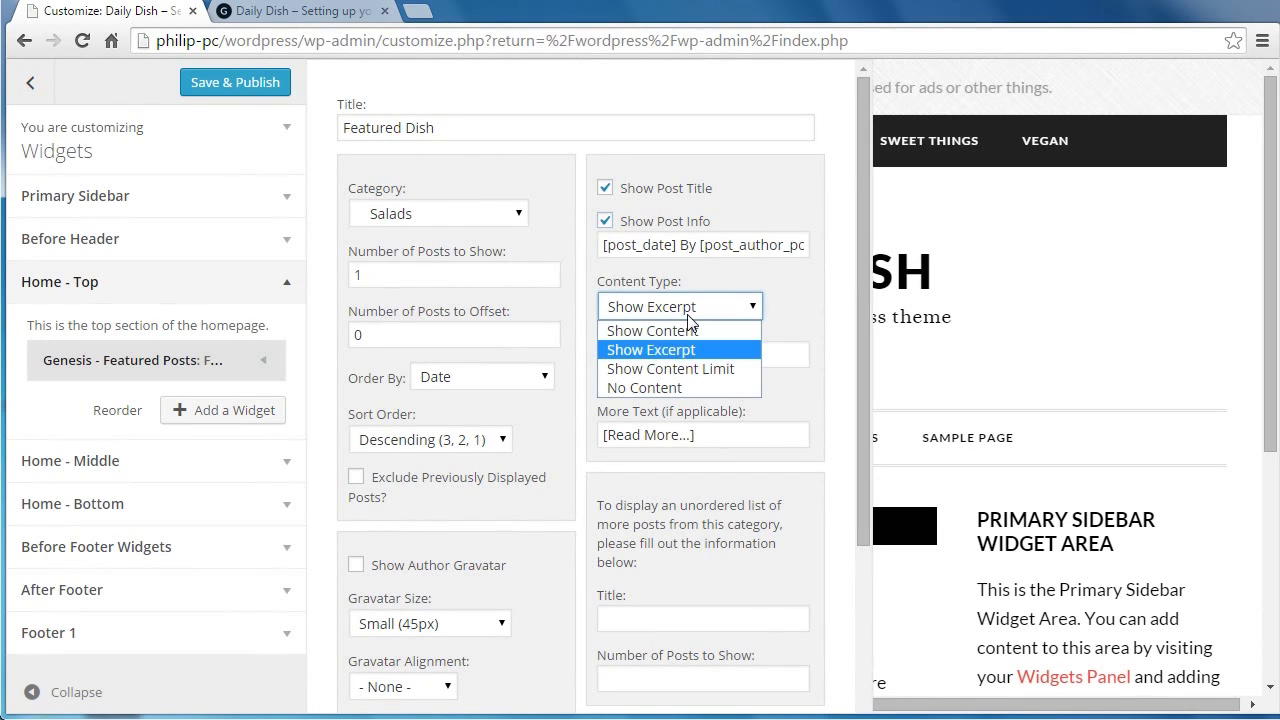
{"action": "left_click", "coordinate": [692, 333]}
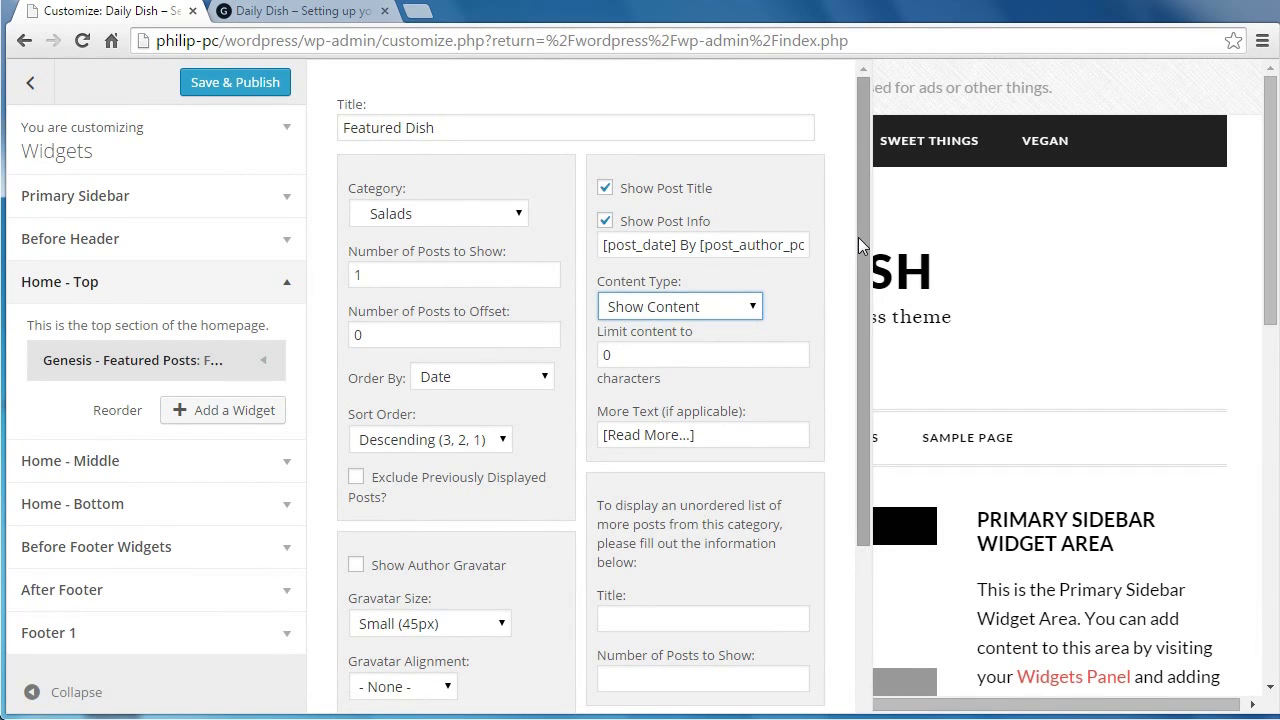
{"action": "left_click_drag", "start_coordinate": [858, 237], "coordinate": [866, 162]}
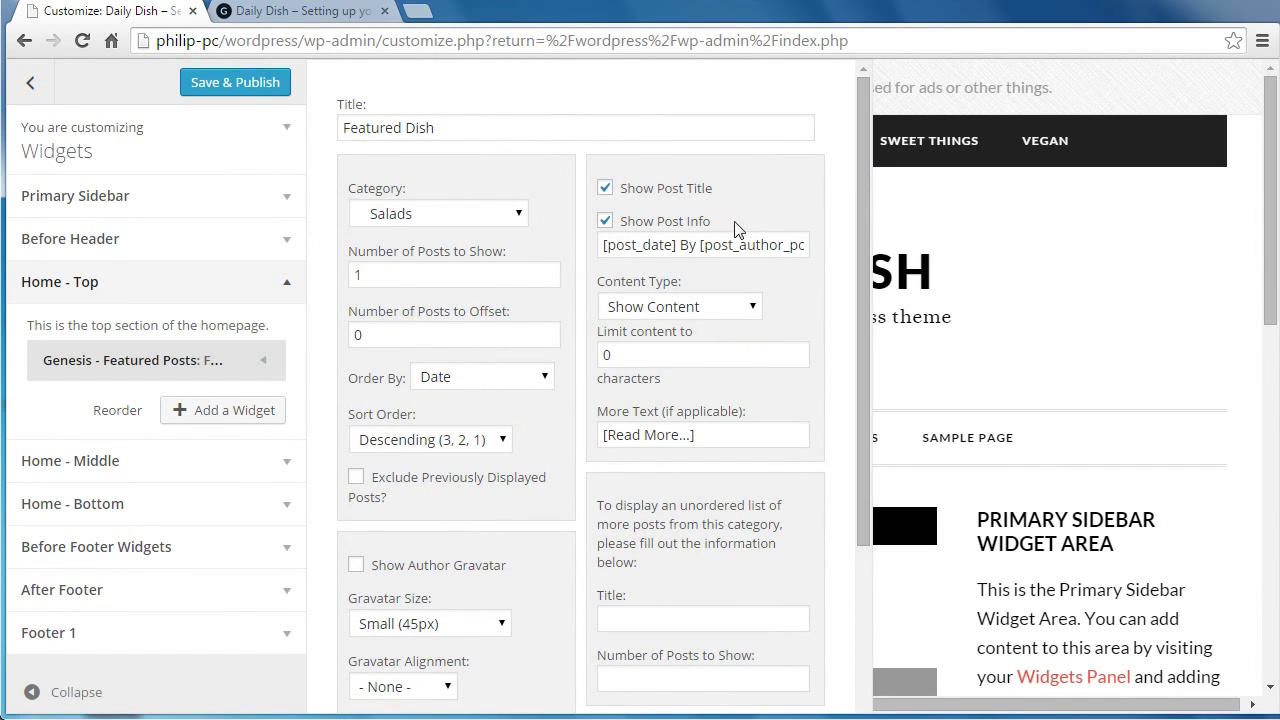
- Collapse Home - Top and add a Genesis - Featured Posts widget to Home - Middle
{"action": "left_click", "coordinate": [265, 299]}
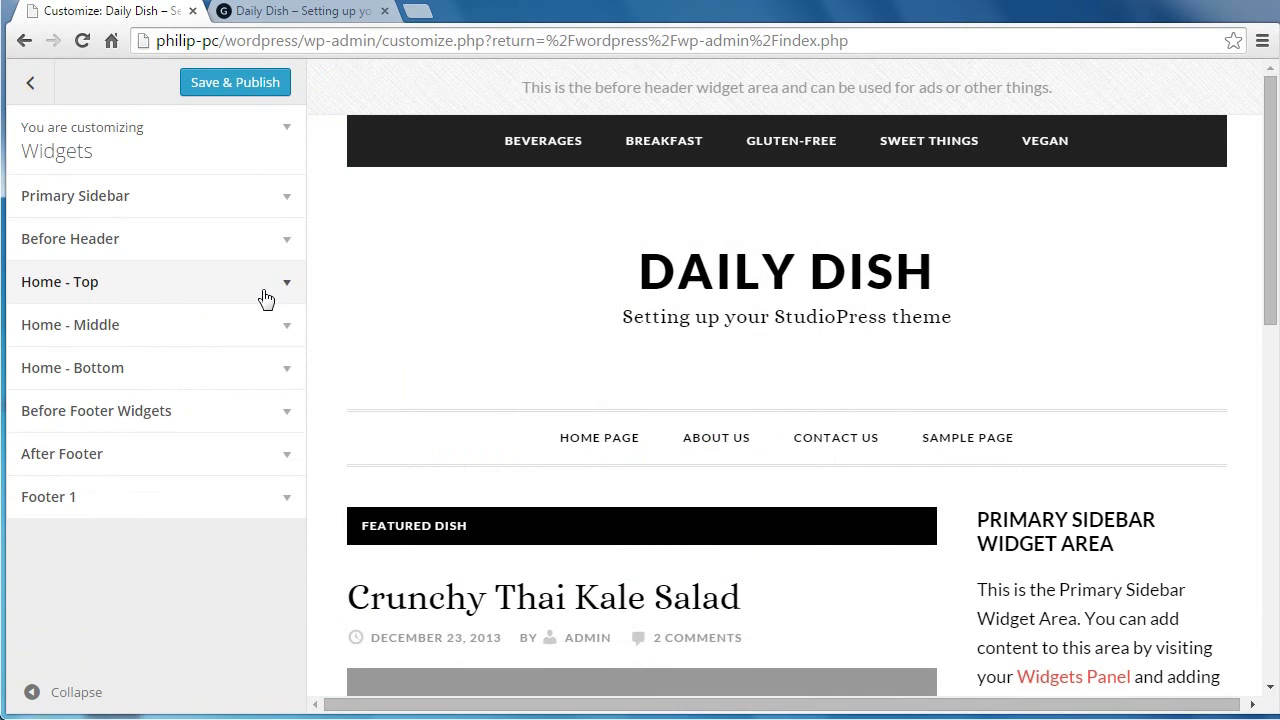
{"action": "left_click", "coordinate": [272, 330]}
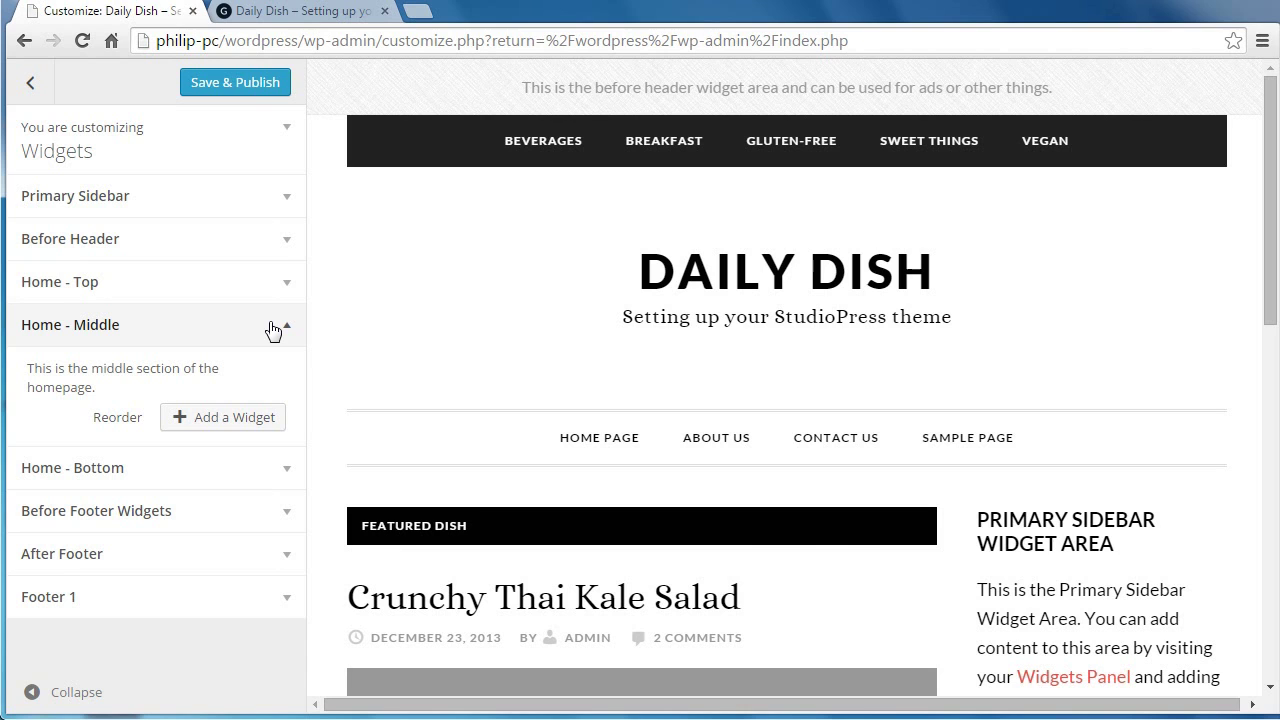
{"action": "left_click", "coordinate": [234, 420]}
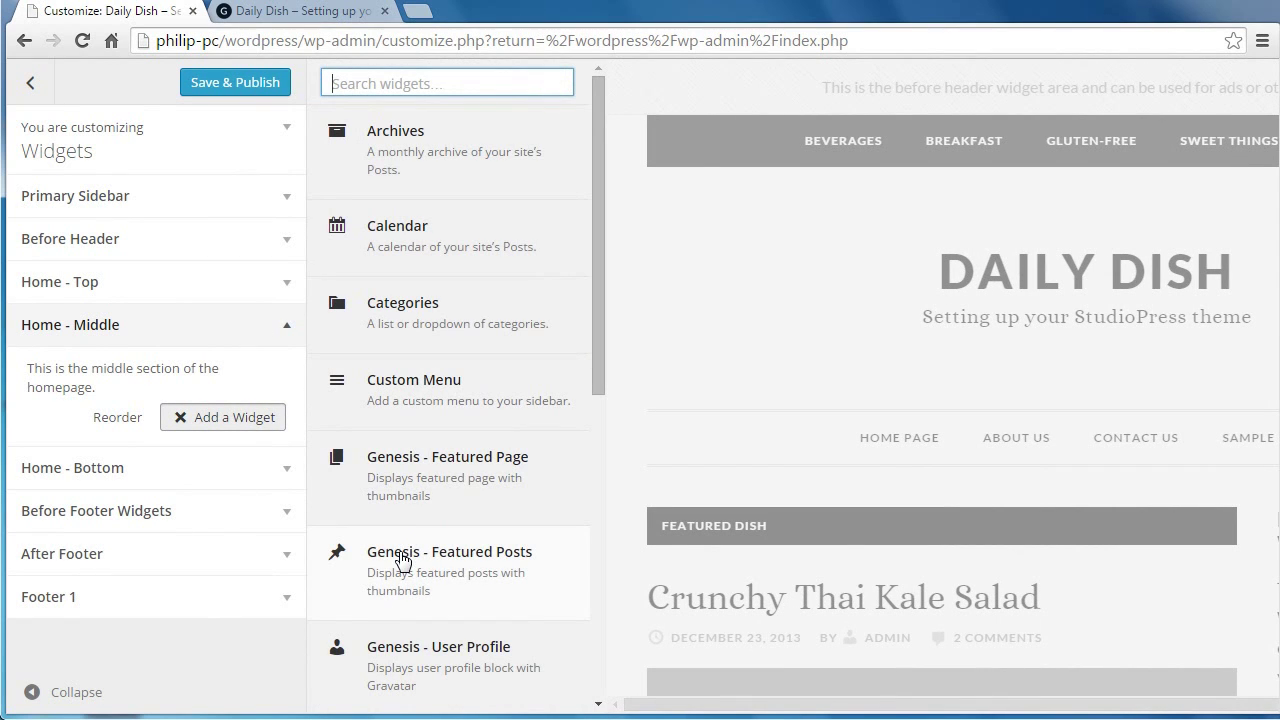
{"action": "left_click", "coordinate": [402, 558]}
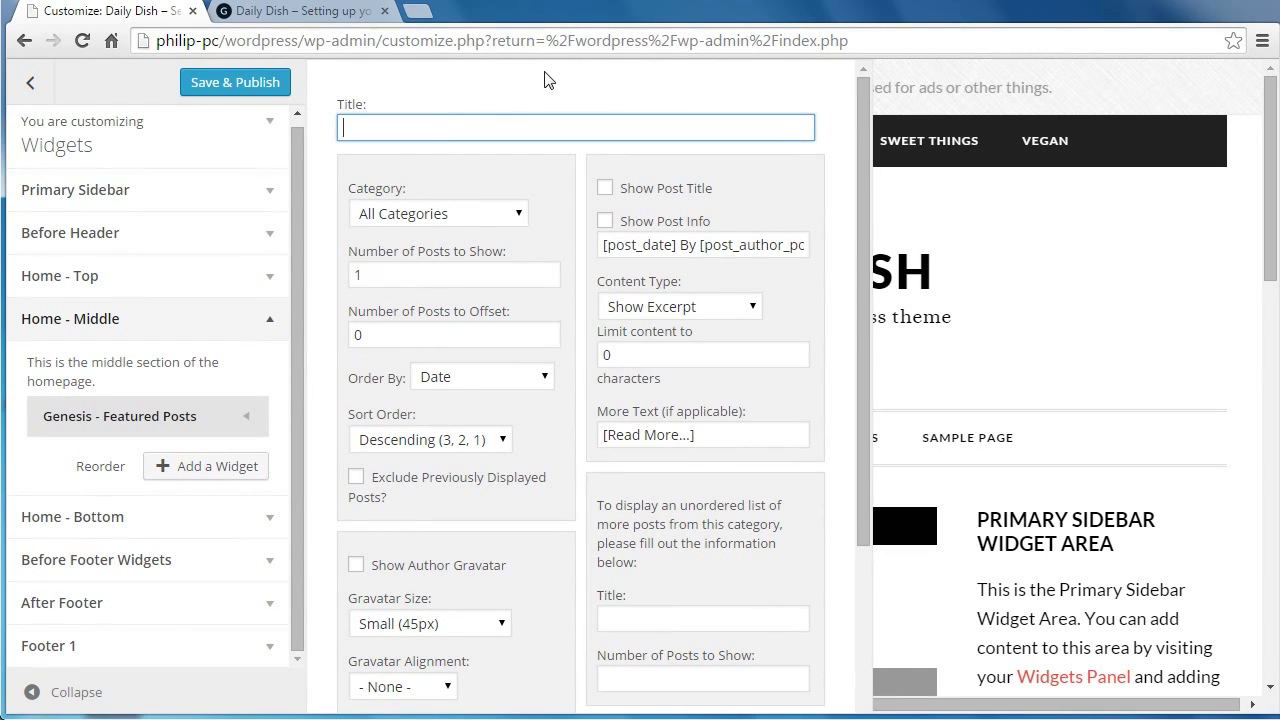
- Title the Home - Middle widget 'Featured Dinners', use the Meals category, and show 2 posts
{"action": "type", "text": "Featured Dinners"}
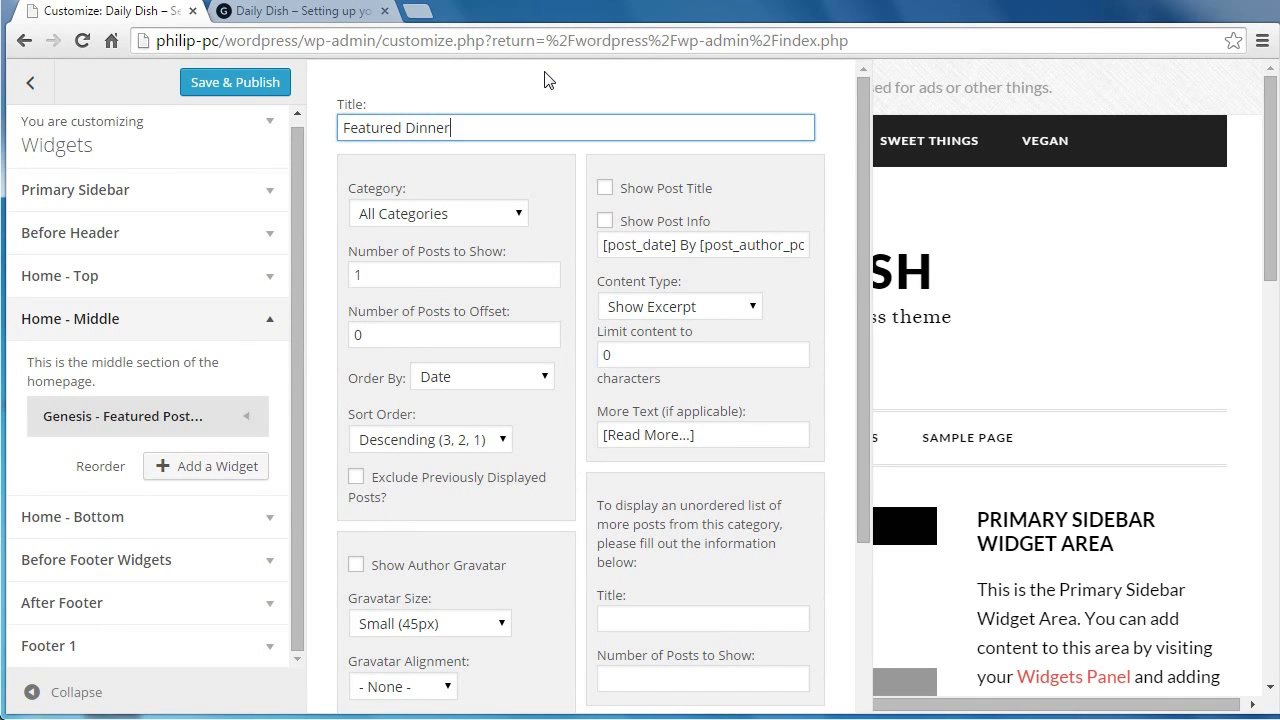
{"action": "left_click", "coordinate": [491, 214]}
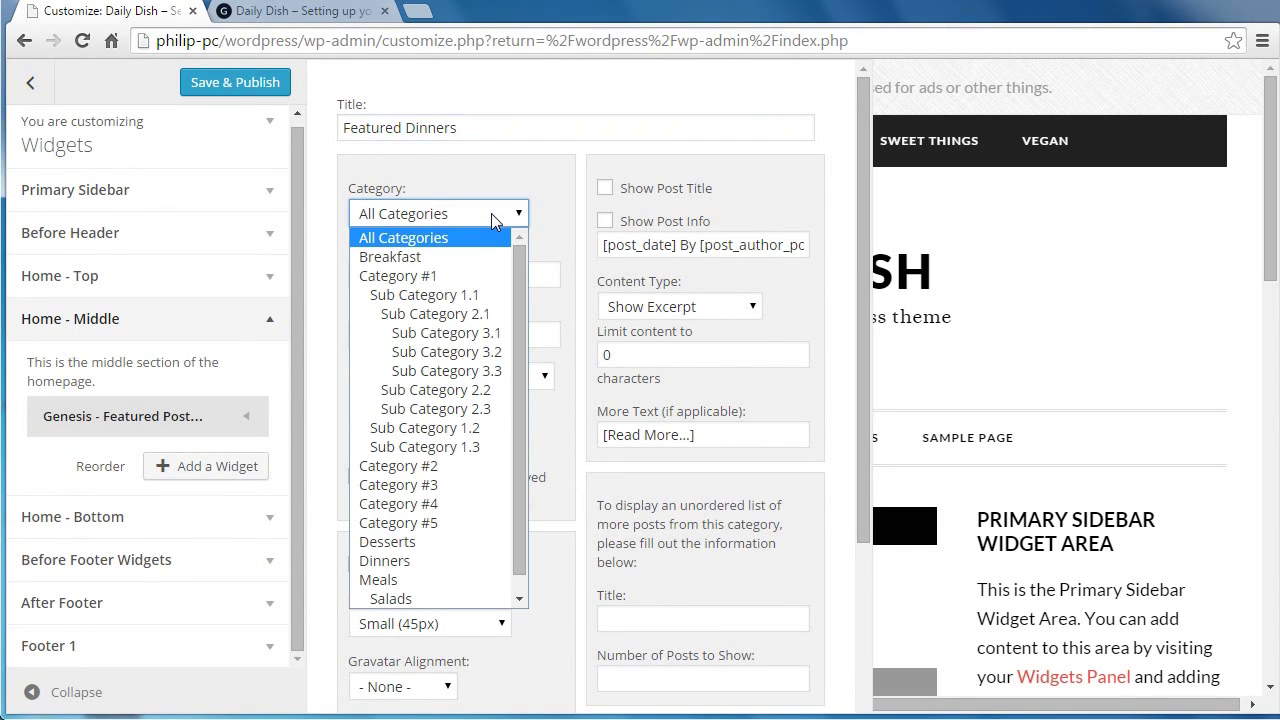
{"action": "left_click", "coordinate": [409, 579]}
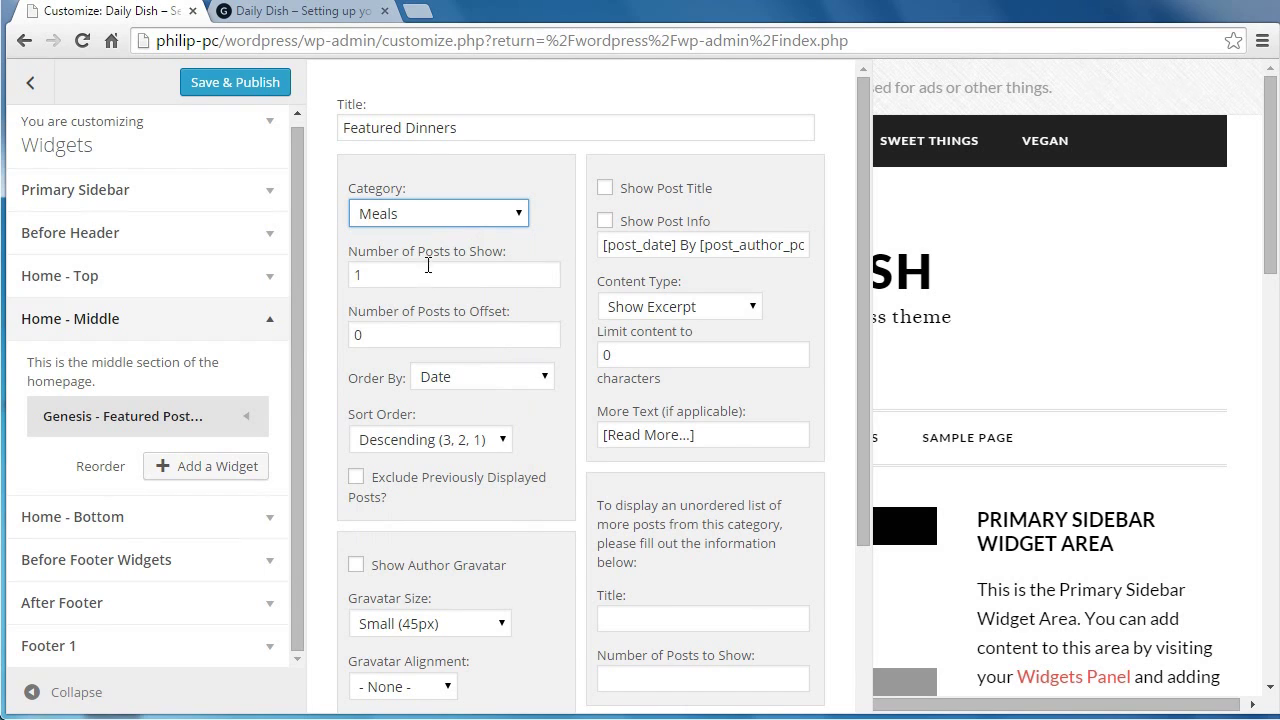
{"action": "left_click_drag", "start_coordinate": [422, 276], "coordinate": [336, 281]}
{"action": "type", "text": "2"}
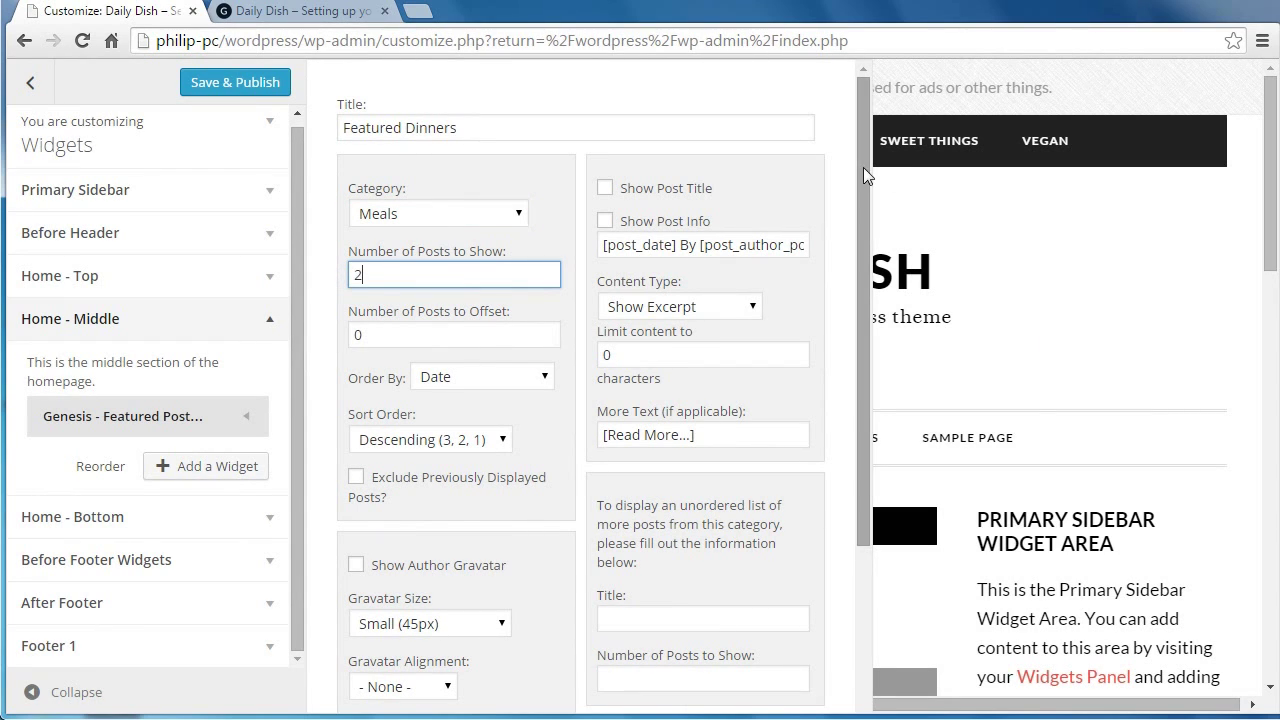
{"action": "left_click_drag", "start_coordinate": [863, 167], "coordinate": [873, 375]}
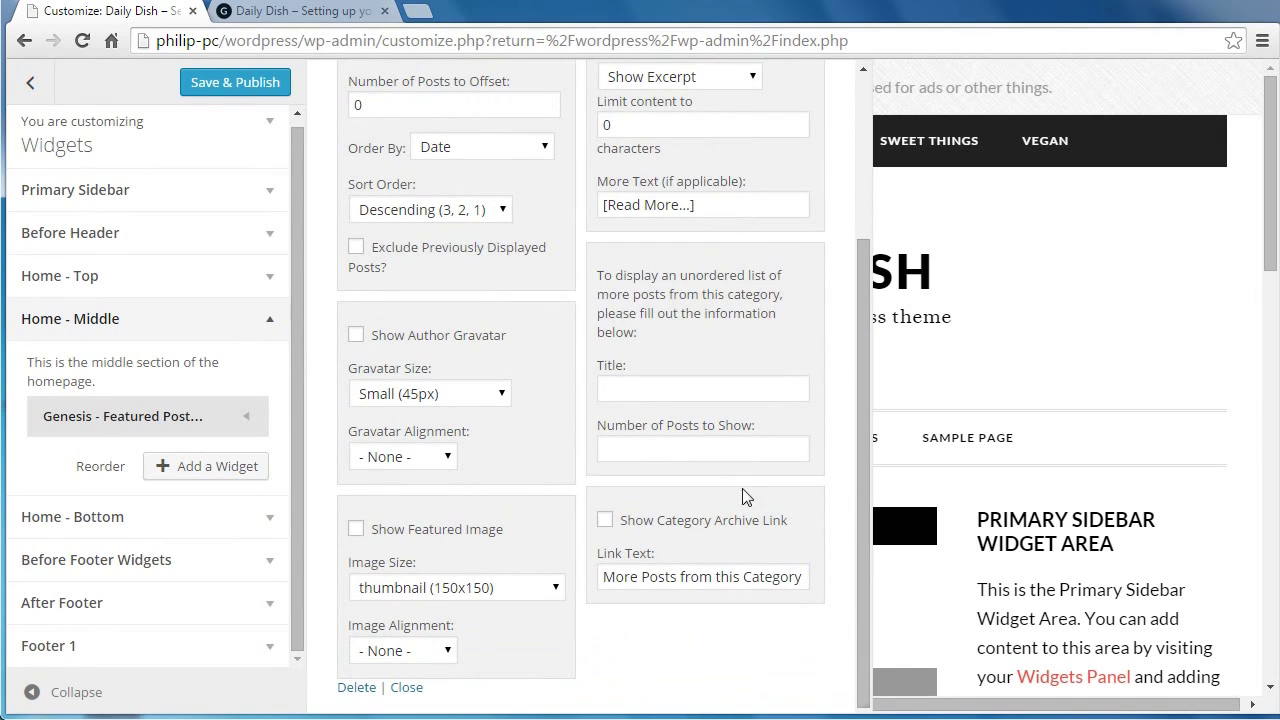
- Show featured images at the daily-dish-archive (340x200) size in Featured Dinners
{"action": "left_click", "coordinate": [356, 529]}
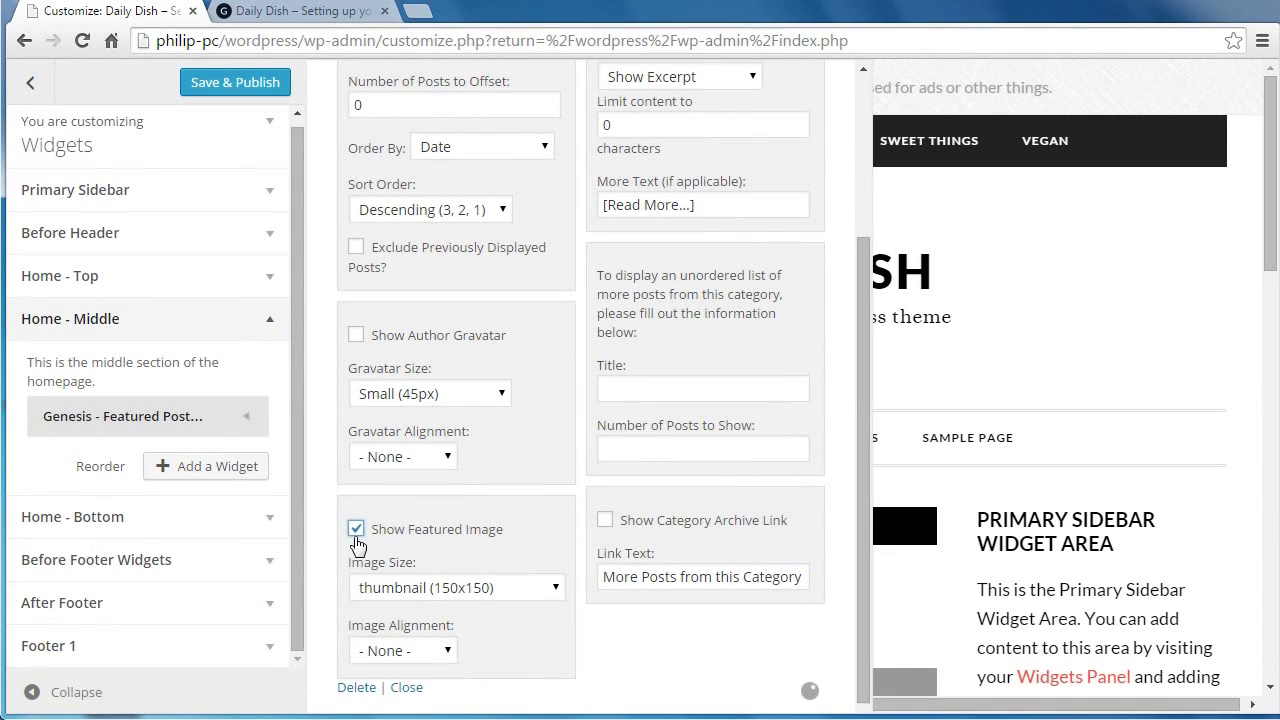
{"action": "left_click", "coordinate": [402, 588]}
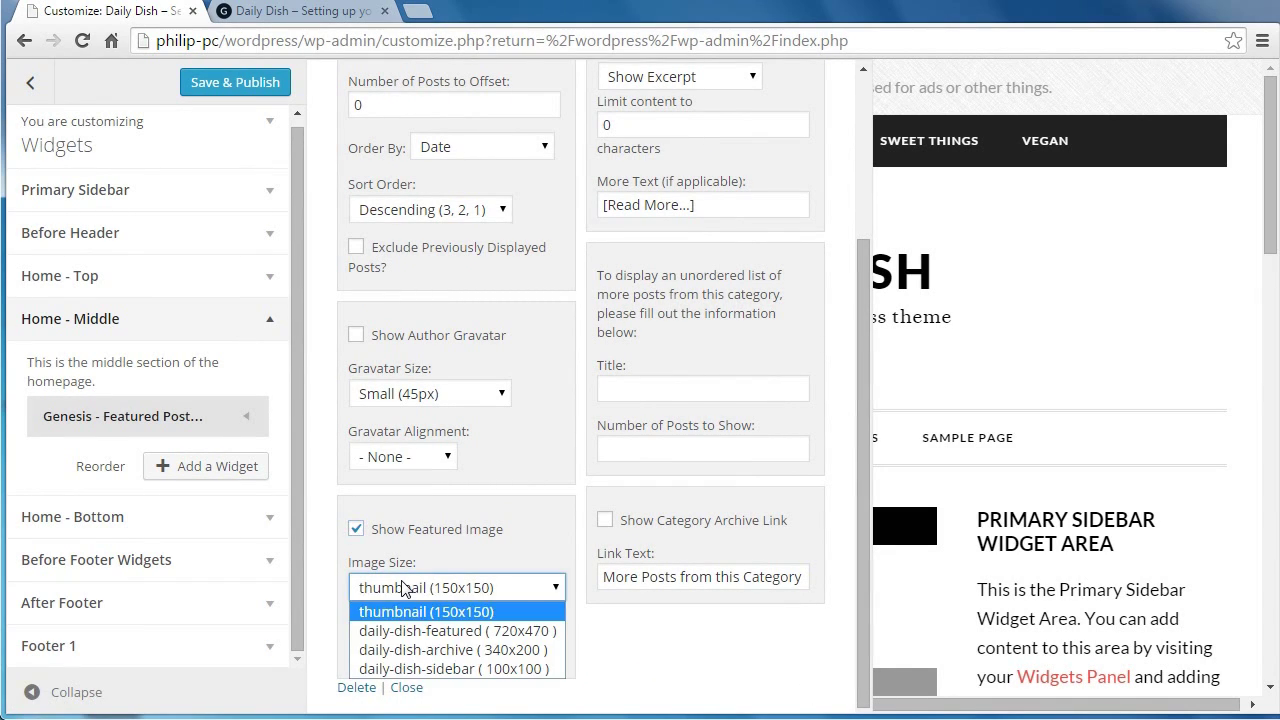
{"action": "left_click", "coordinate": [418, 650]}
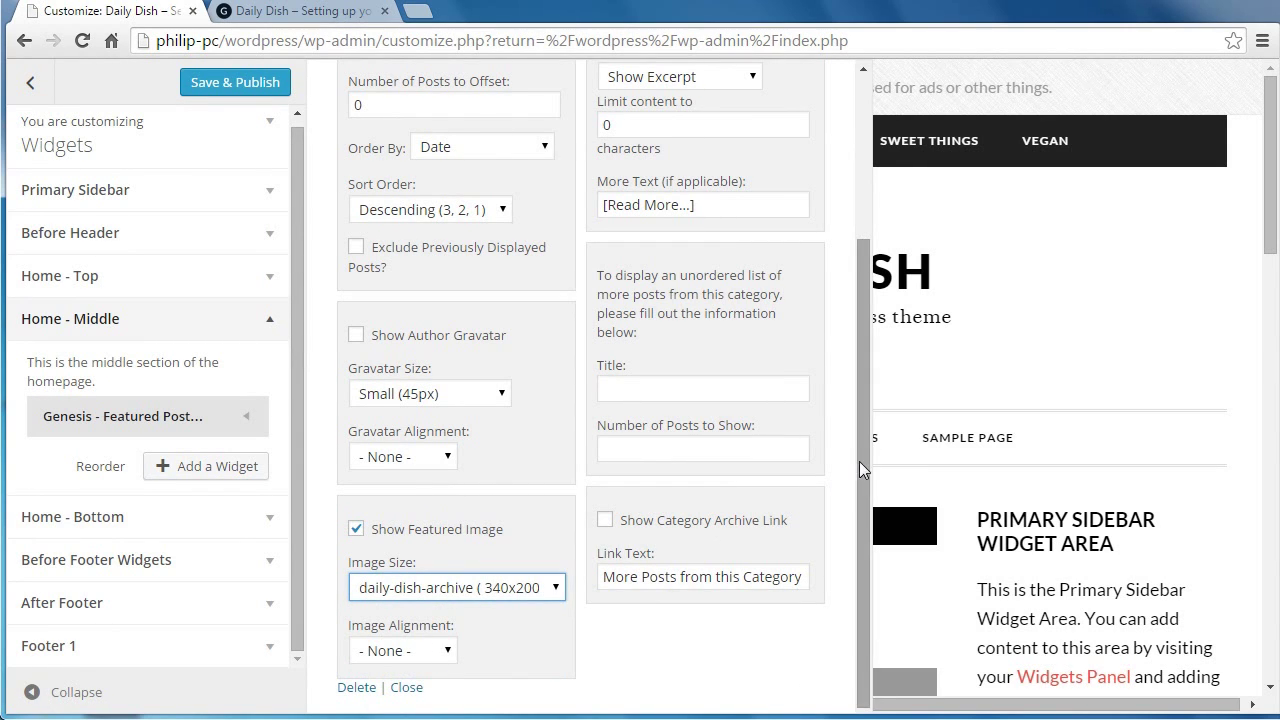
{"action": "left_click_drag", "start_coordinate": [859, 461], "coordinate": [891, 218]}
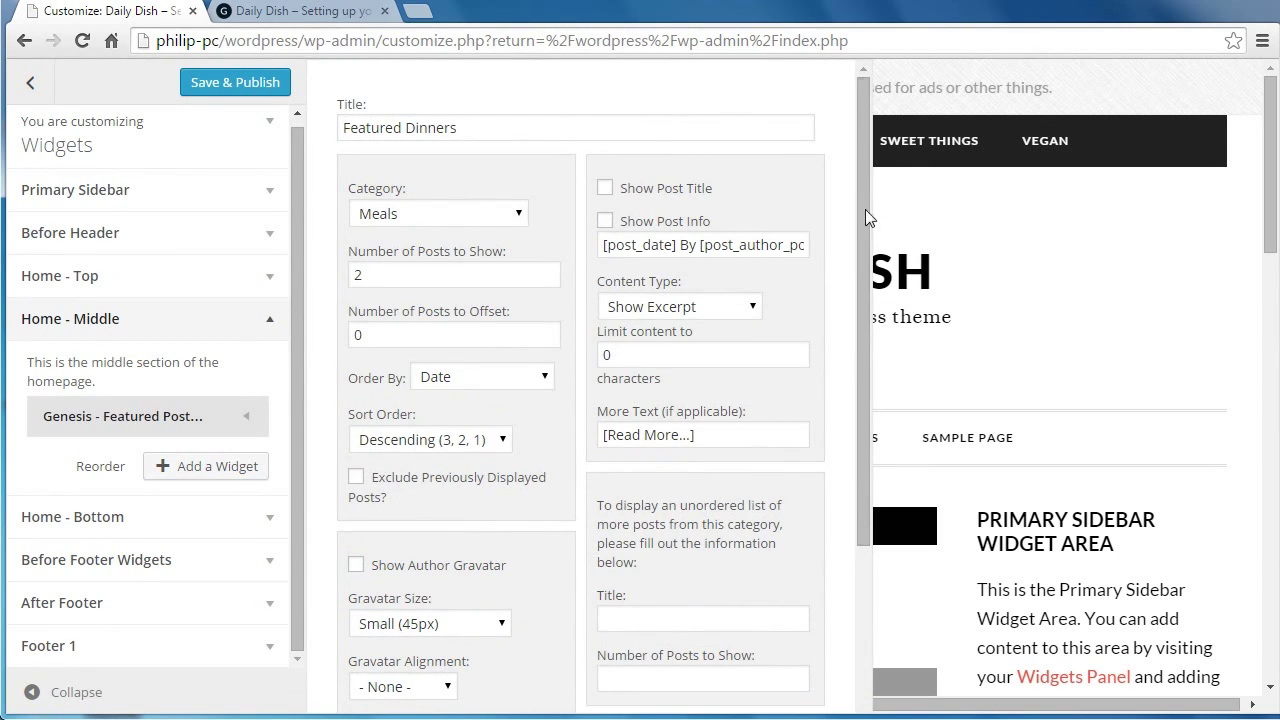
- Show post titles and info, limit content to 150 characters, and expand Home - Bottom
{"action": "left_click", "coordinate": [605, 189]}
{"action": "left_click", "coordinate": [605, 221]}
{"action": "left_click", "coordinate": [665, 309]}
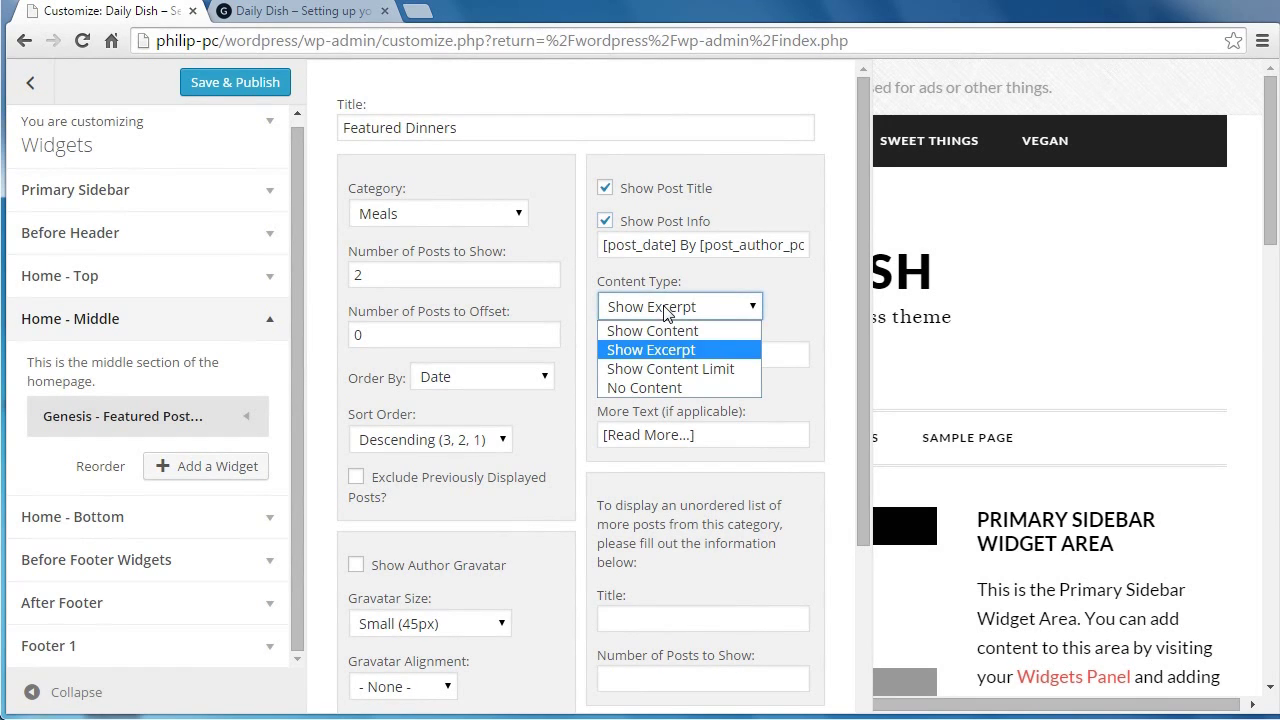
{"action": "left_click", "coordinate": [697, 370]}
{"action": "double_click", "coordinate": [696, 356]}
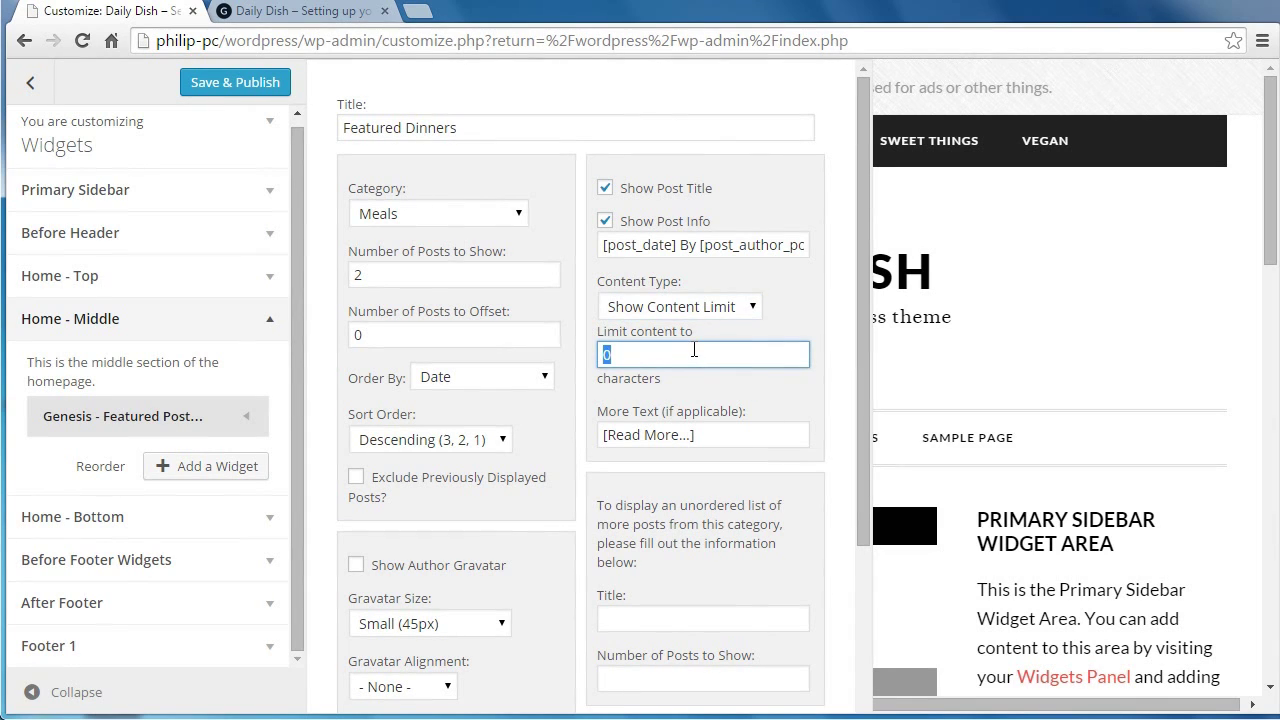
{"action": "type", "text": "150"}
{"action": "left_click_drag", "start_coordinate": [866, 305], "coordinate": [858, 560]}
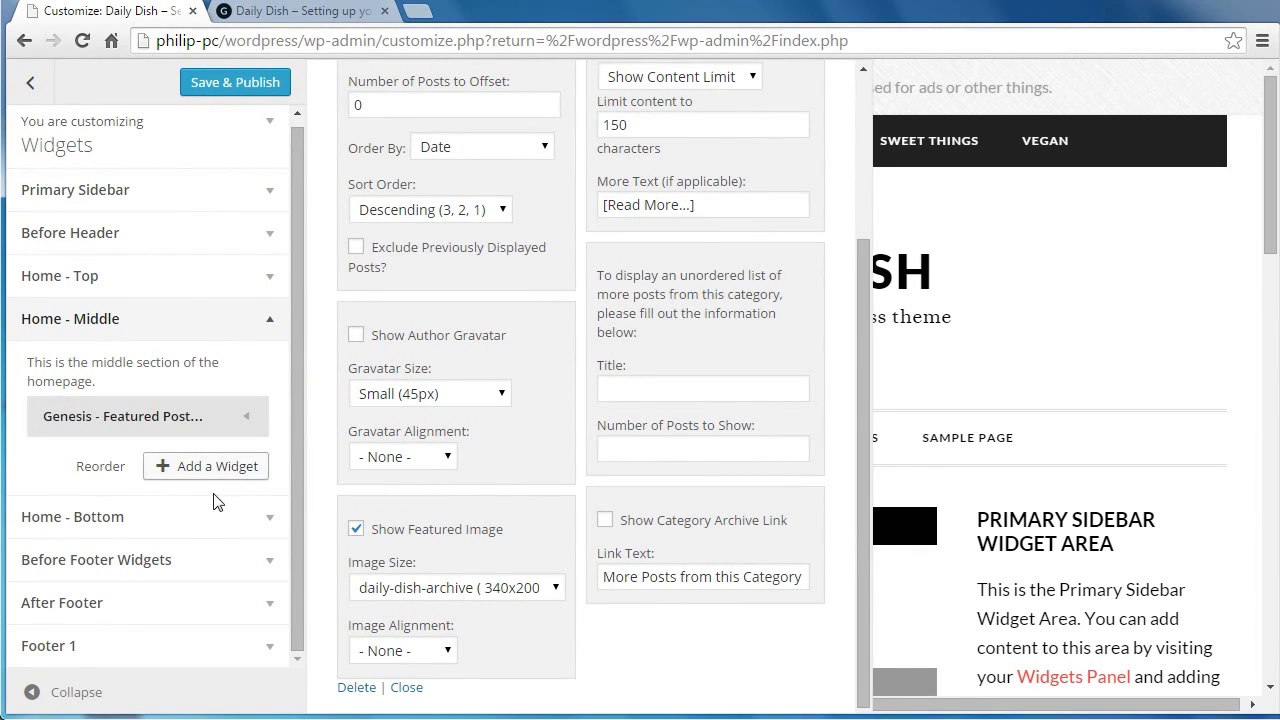
{"action": "left_click", "coordinate": [217, 518]}
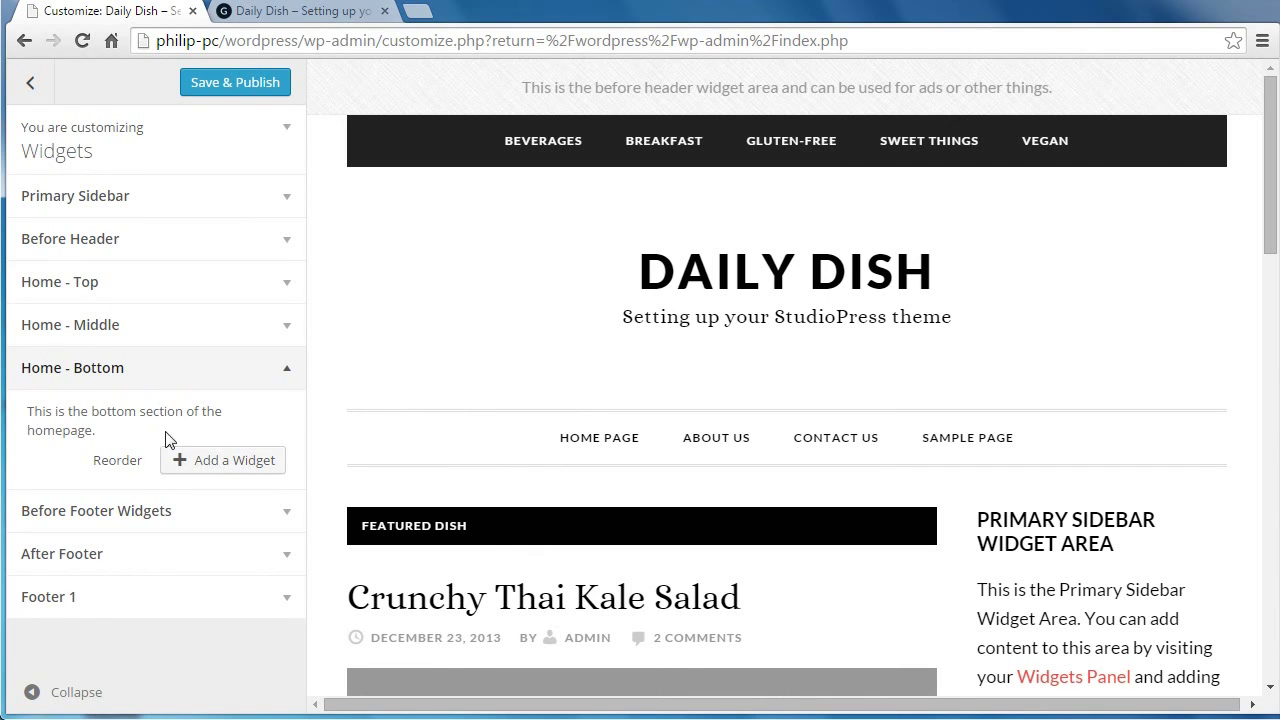
- Add a Genesis - Featured Posts widget titled 'Desserts' using the Desserts category with 3 posts
{"action": "left_click", "coordinate": [196, 462]}
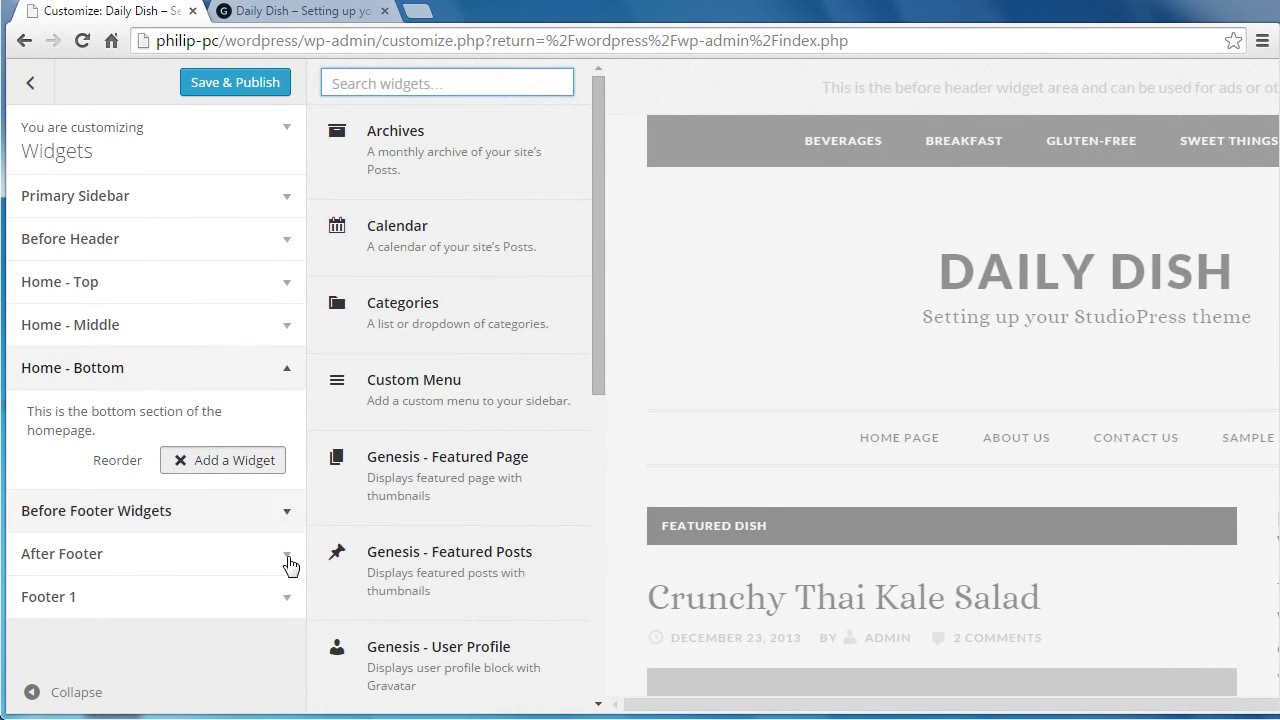
{"action": "left_click", "coordinate": [453, 583]}
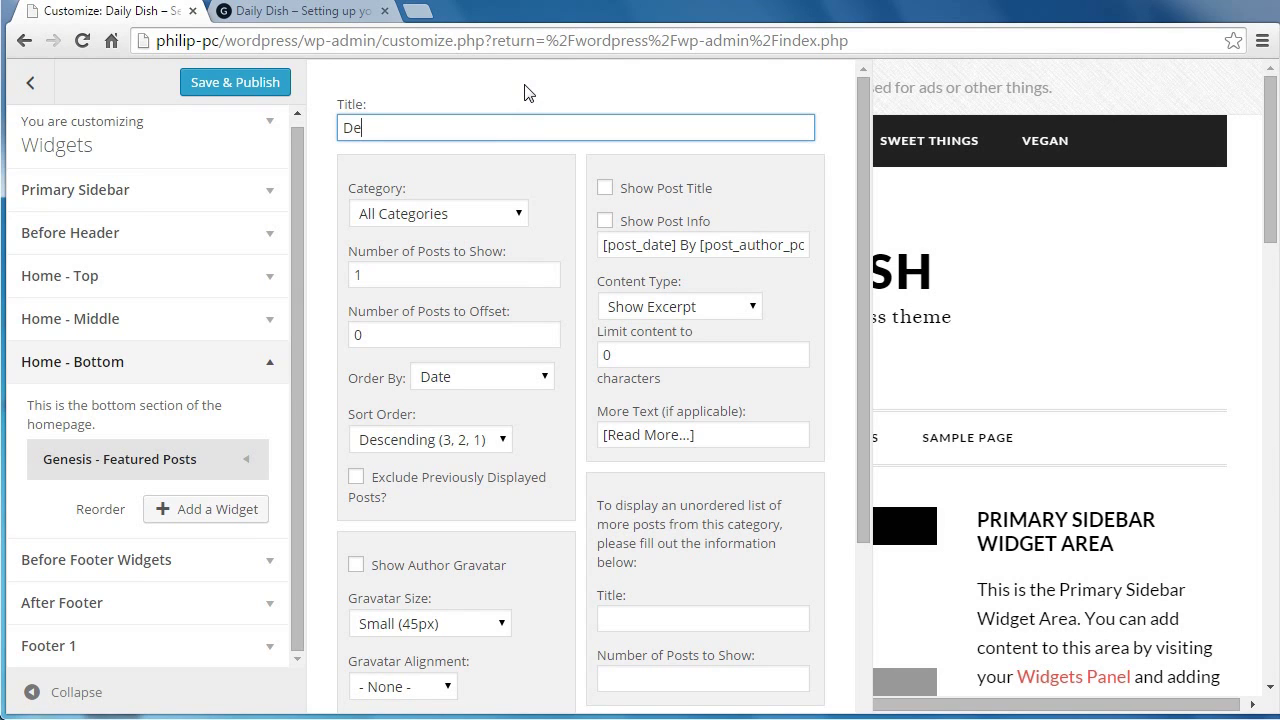
{"action": "type", "text": "Desserts"}
{"action": "left_click", "coordinate": [489, 218]}
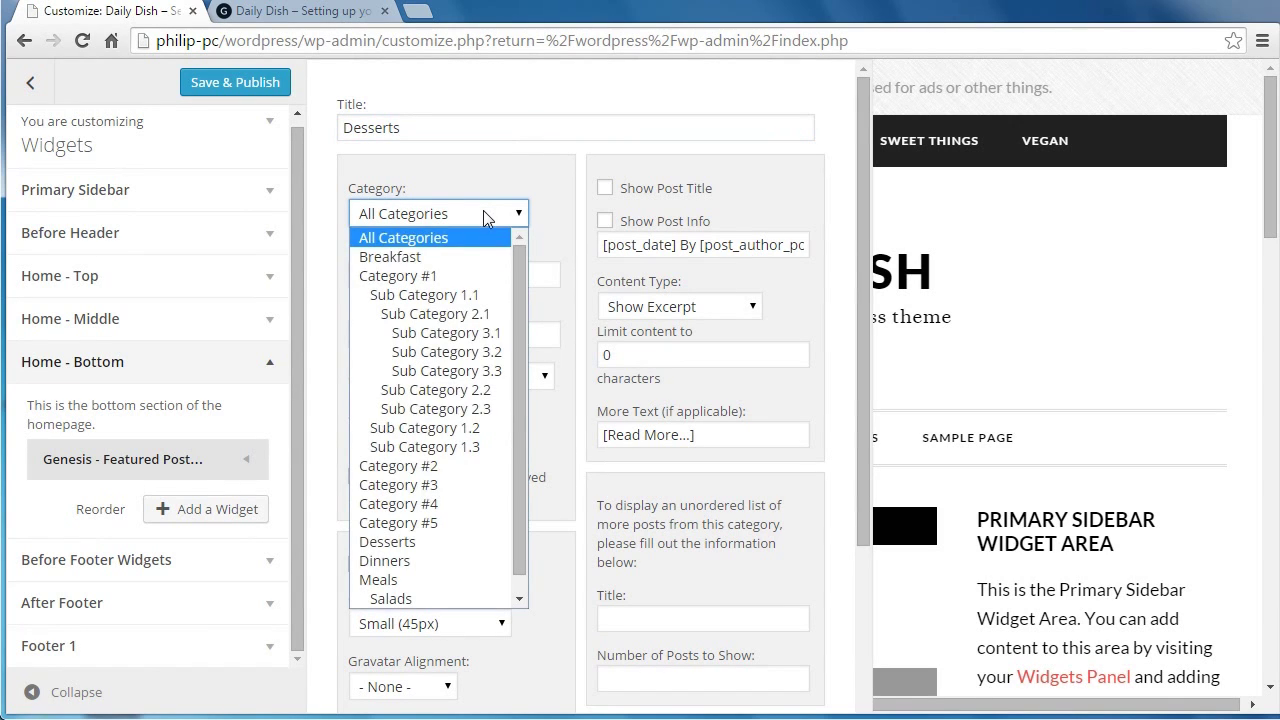
{"action": "left_click", "coordinate": [419, 538]}
{"action": "key", "text": "Tab"}
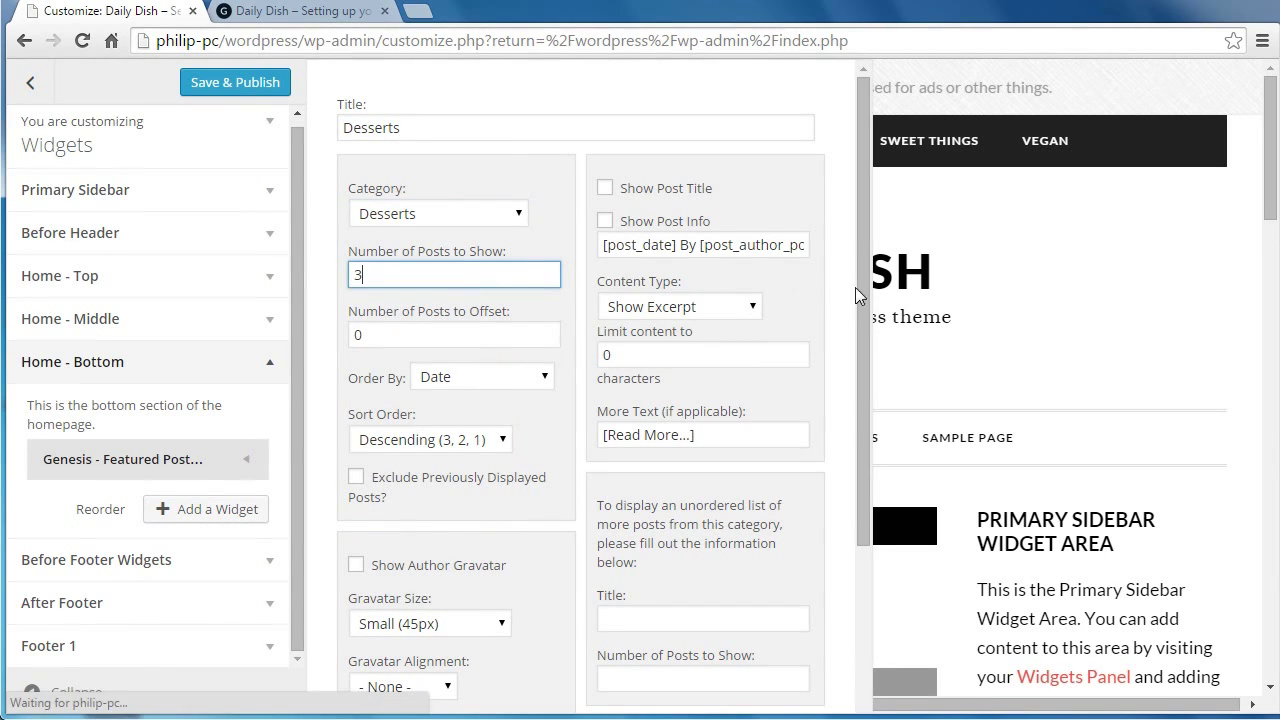
{"action": "left_click_drag", "start_coordinate": [861, 292], "coordinate": [856, 575]}
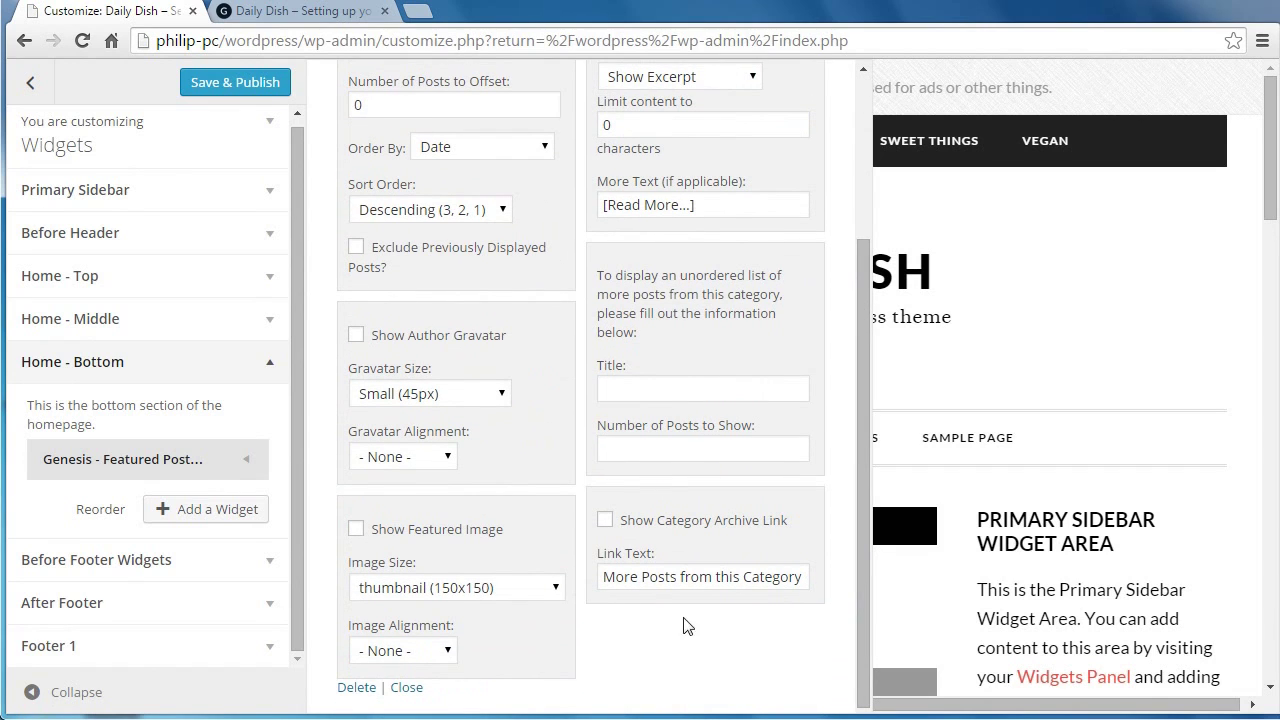
- Show left-aligned featured images at thumbnail (150x150) size in the Desserts widget
{"action": "left_click", "coordinate": [355, 529]}
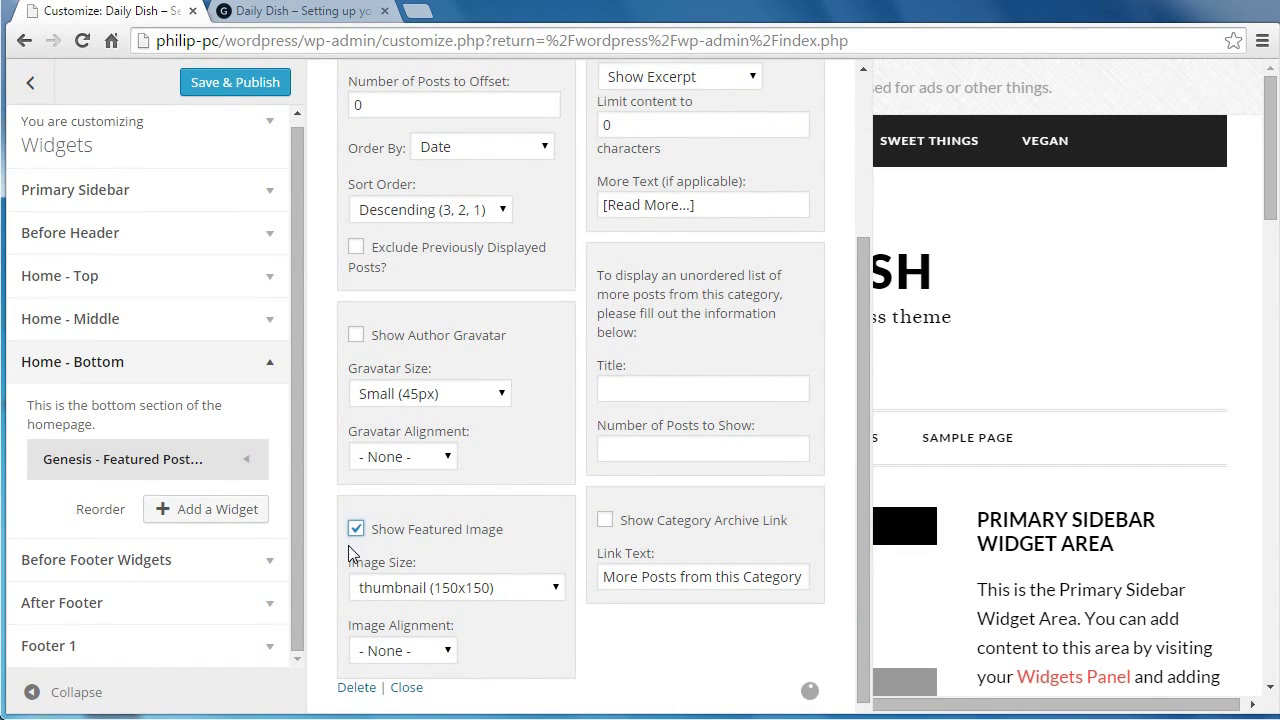
{"action": "left_click", "coordinate": [466, 594]}
{"action": "left_click", "coordinate": [466, 594]}
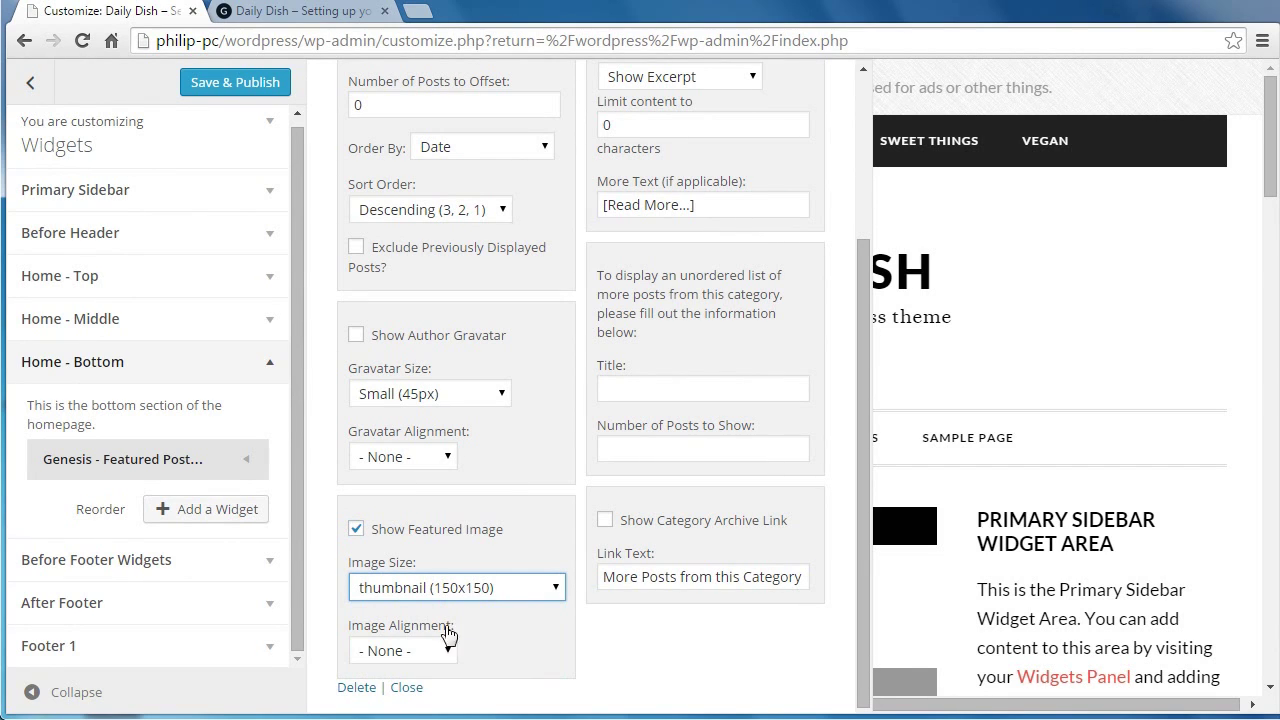
{"action": "left_click", "coordinate": [421, 653]}
{"action": "left_click", "coordinate": [412, 684]}
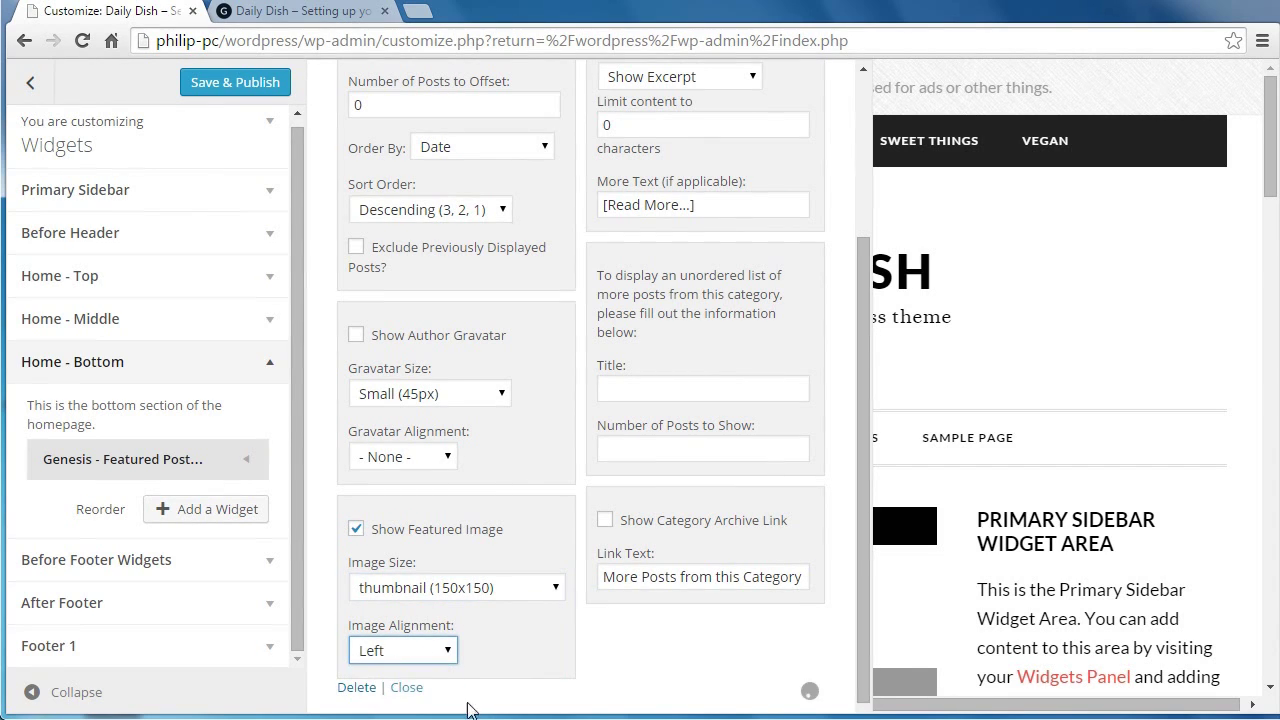
{"action": "left_click_drag", "start_coordinate": [859, 586], "coordinate": [870, 300]}
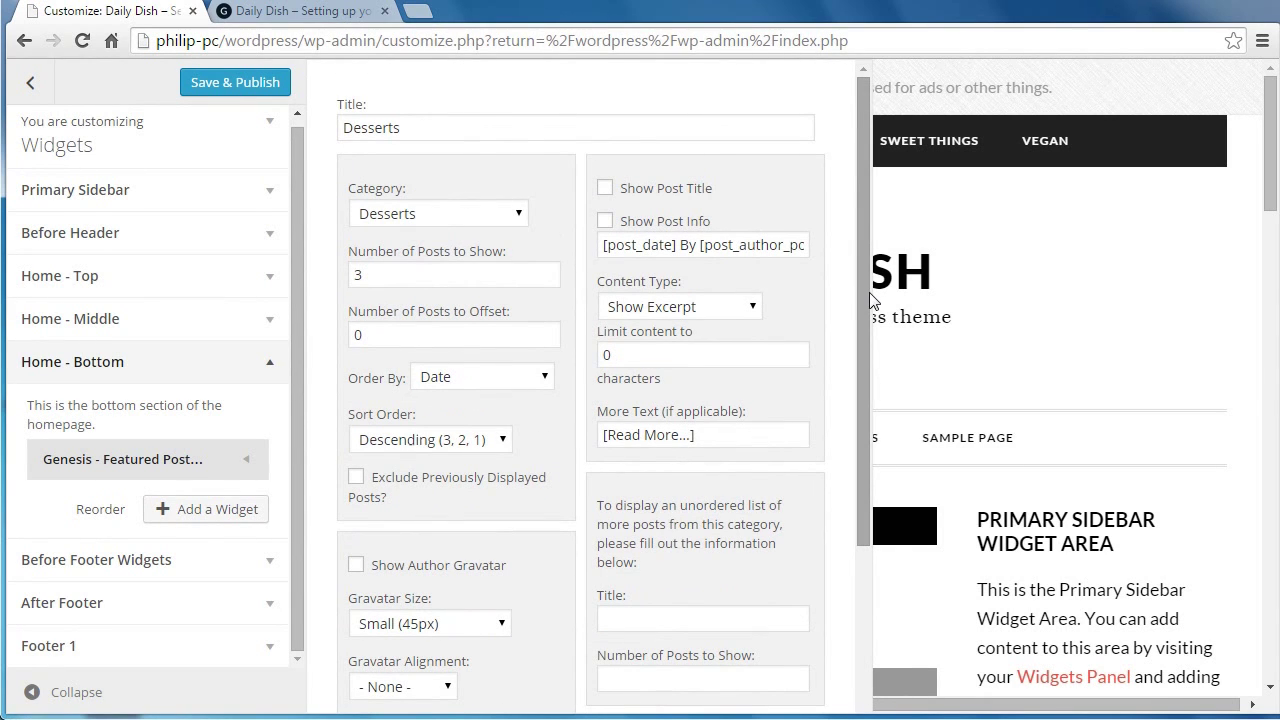
- Show post titles and info, and set content to Show Content Limit at 110 characters
{"action": "left_click", "coordinate": [605, 189]}
{"action": "left_click", "coordinate": [605, 222]}
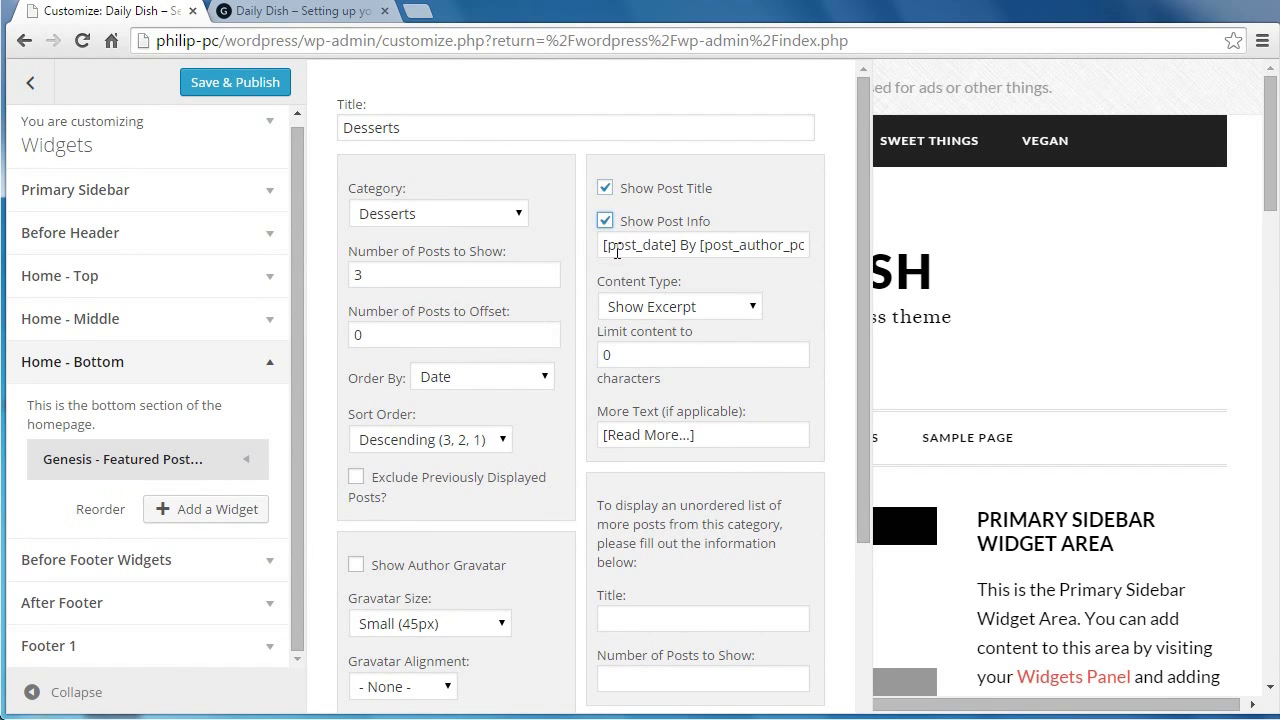
{"action": "left_click", "coordinate": [634, 309]}
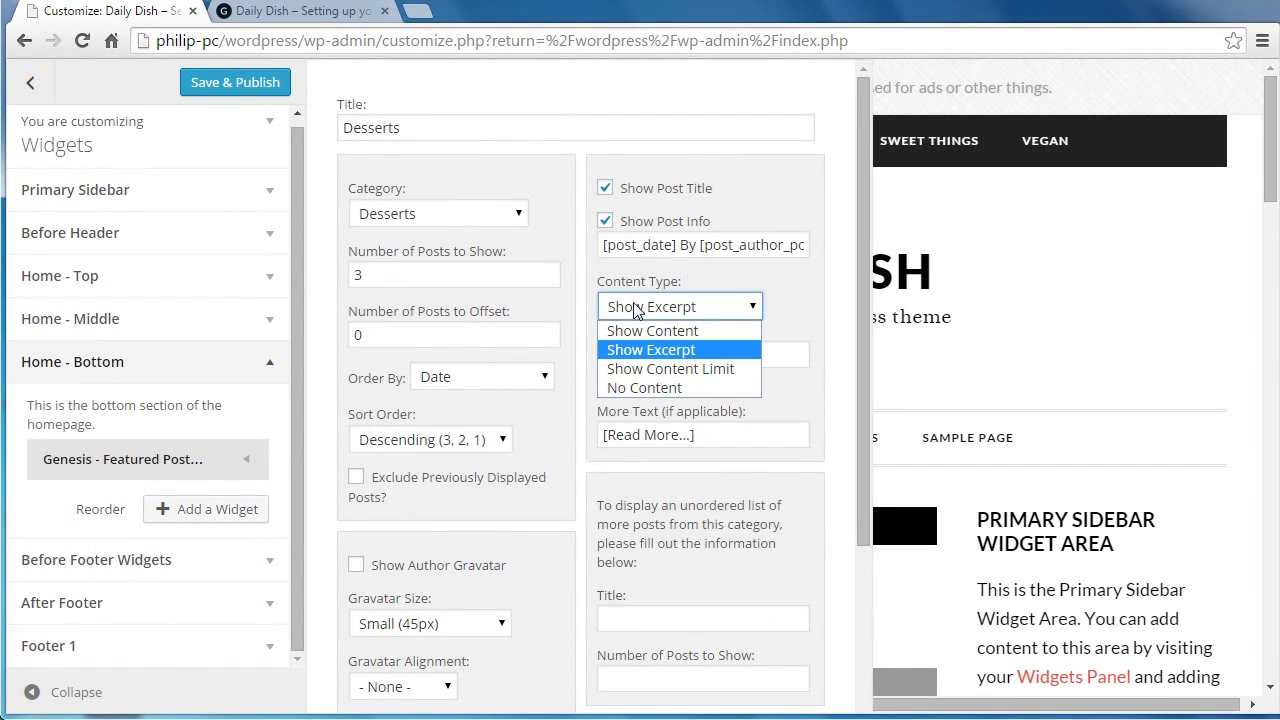
{"action": "left_click", "coordinate": [679, 375]}
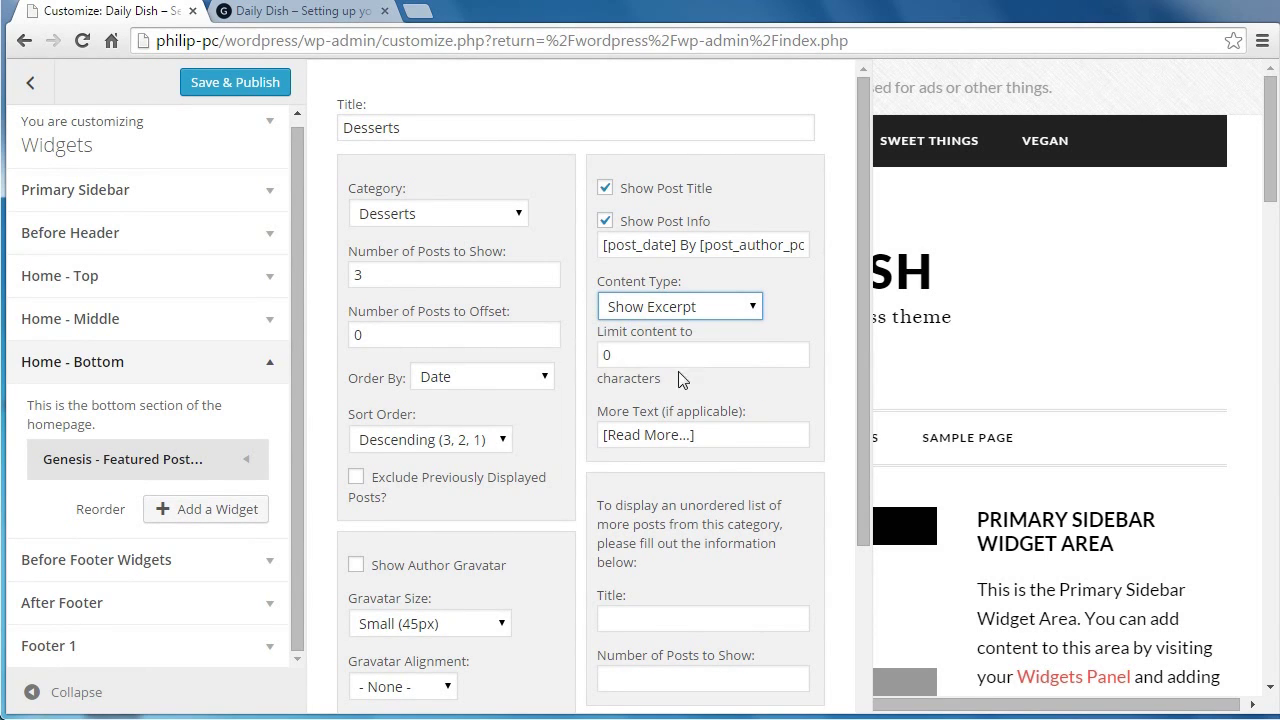
{"action": "double_click", "coordinate": [671, 351]}
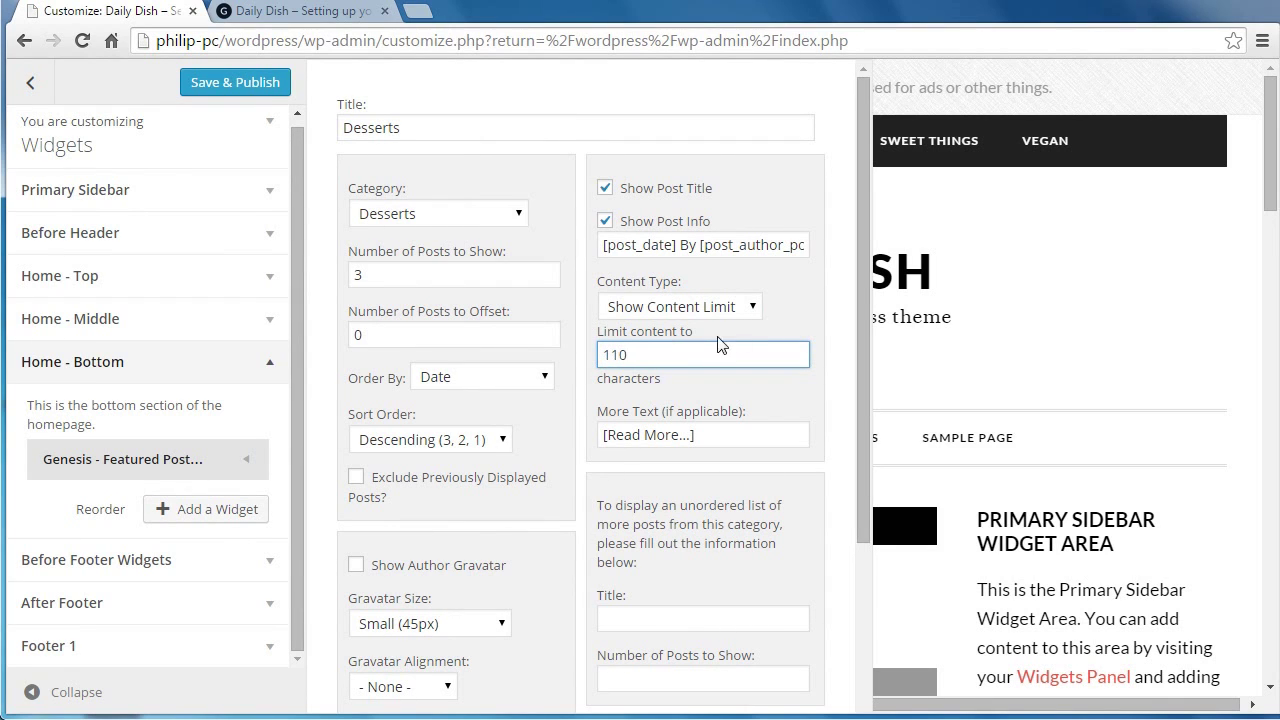
- Save & Publish the widget changes and close the Customizer
{"action": "left_click", "coordinate": [238, 83]}
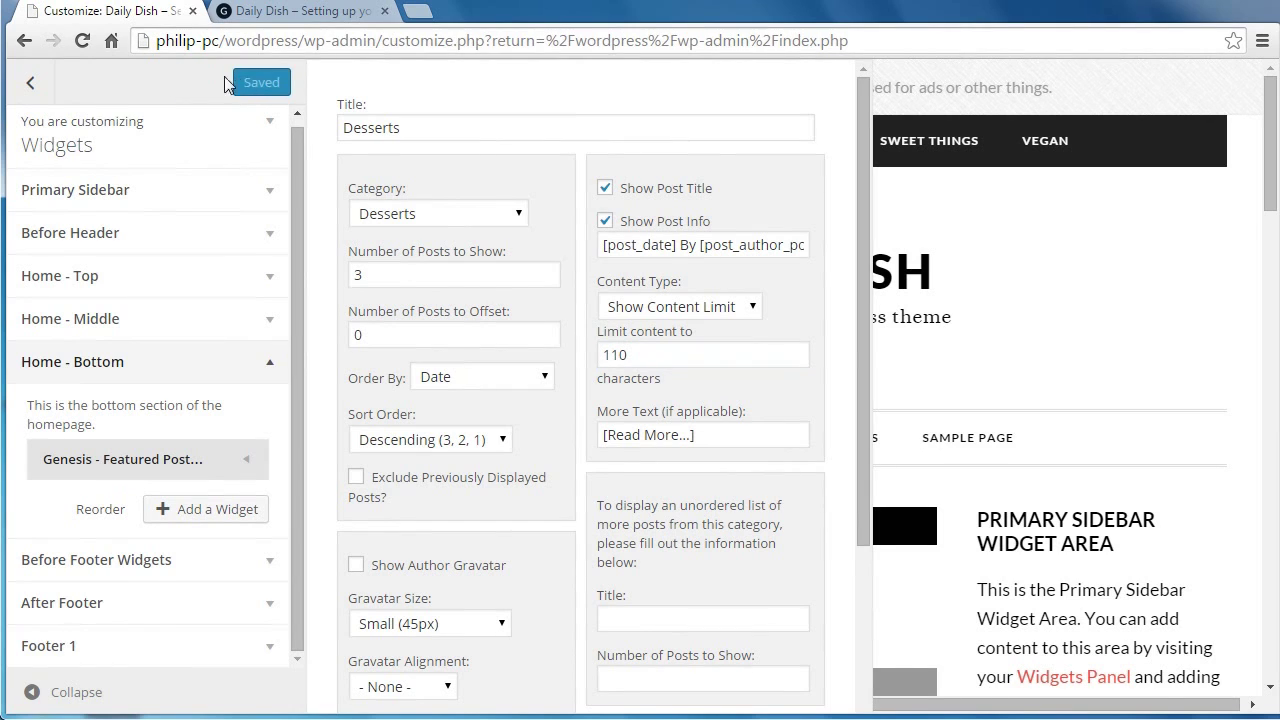
{"action": "left_click", "coordinate": [41, 93]}
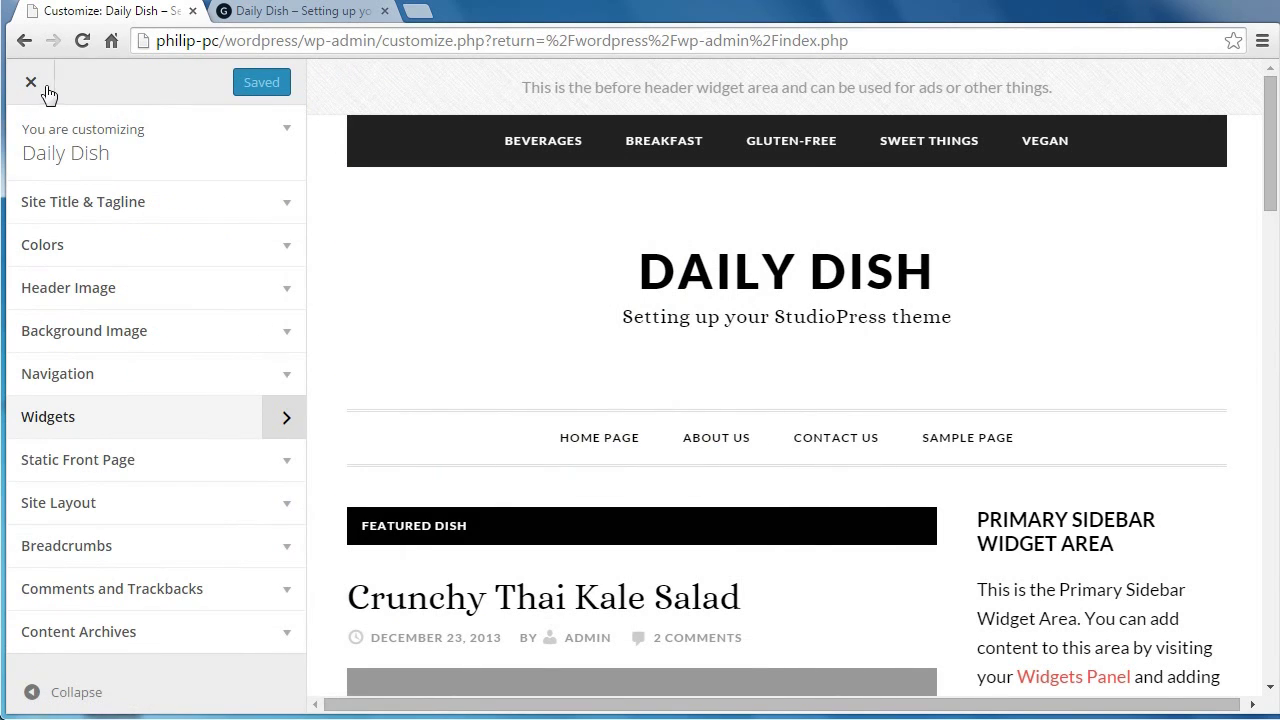
{"action": "left_click", "coordinate": [30, 88]}
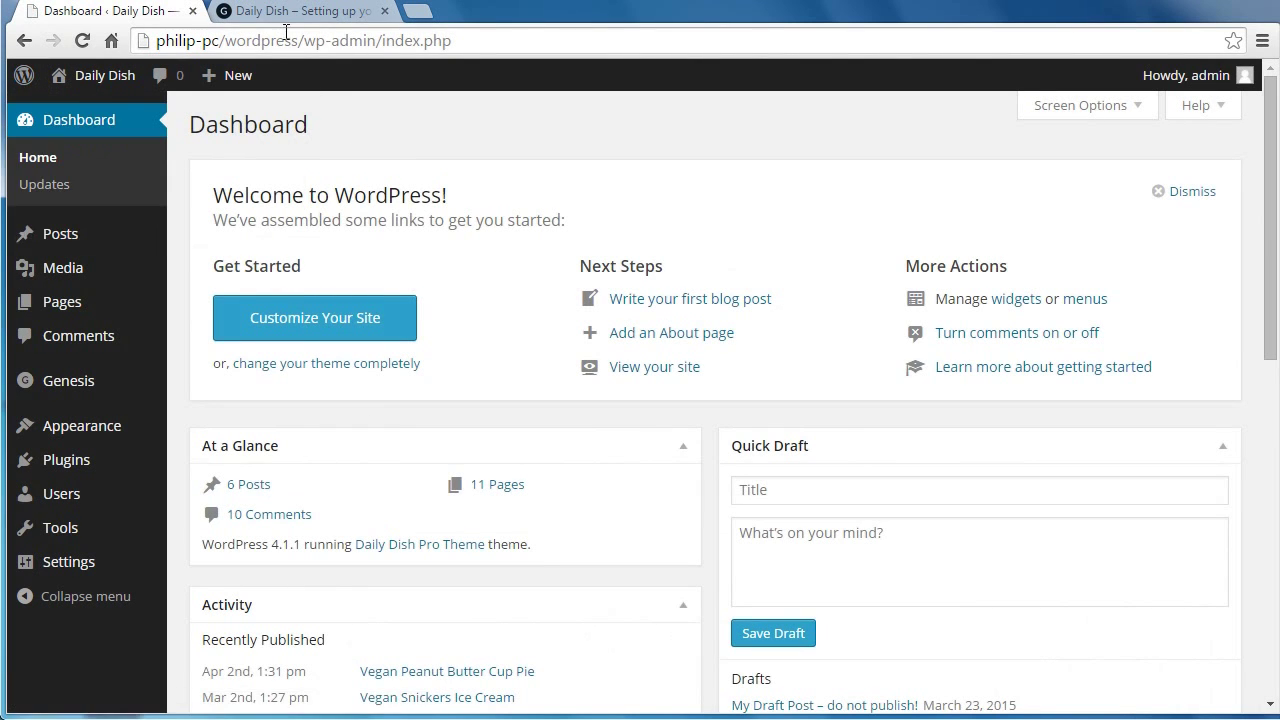
- Reload the Daily Dish front page and scroll through the Featured Dish, Dinners and Desserts sections
{"action": "left_click", "coordinate": [290, 12]}
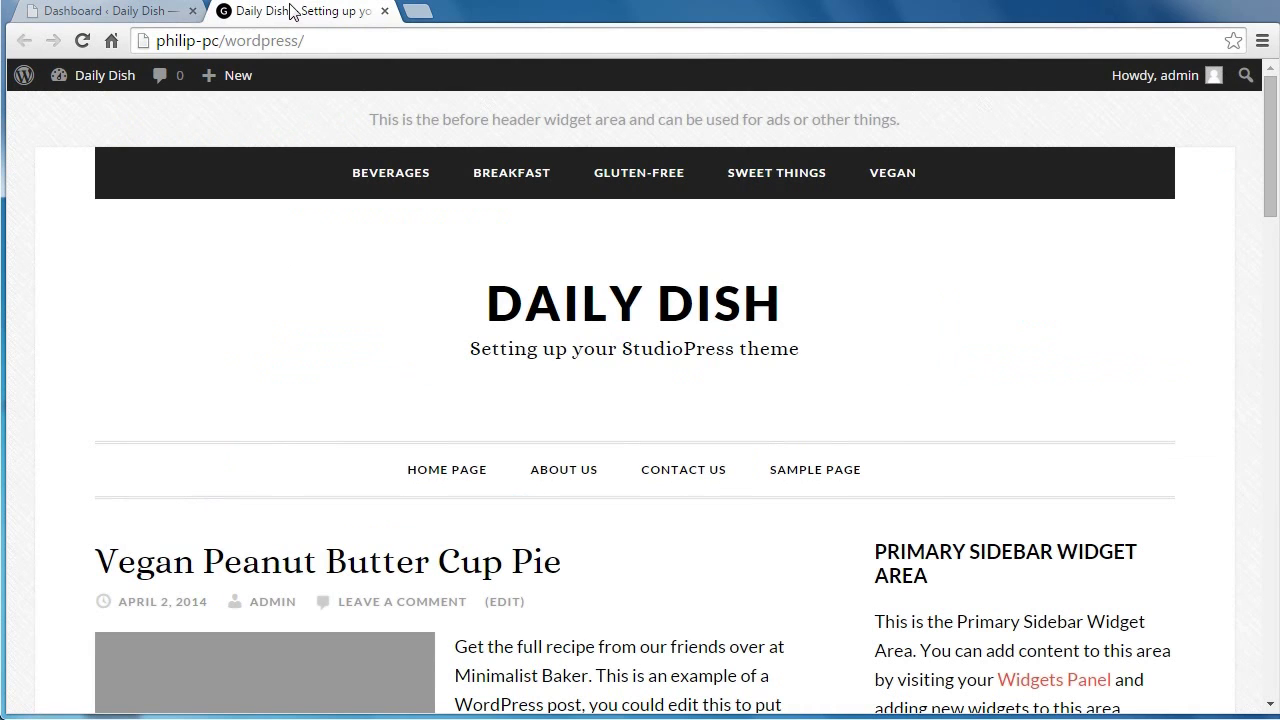
{"action": "left_click", "coordinate": [622, 302]}
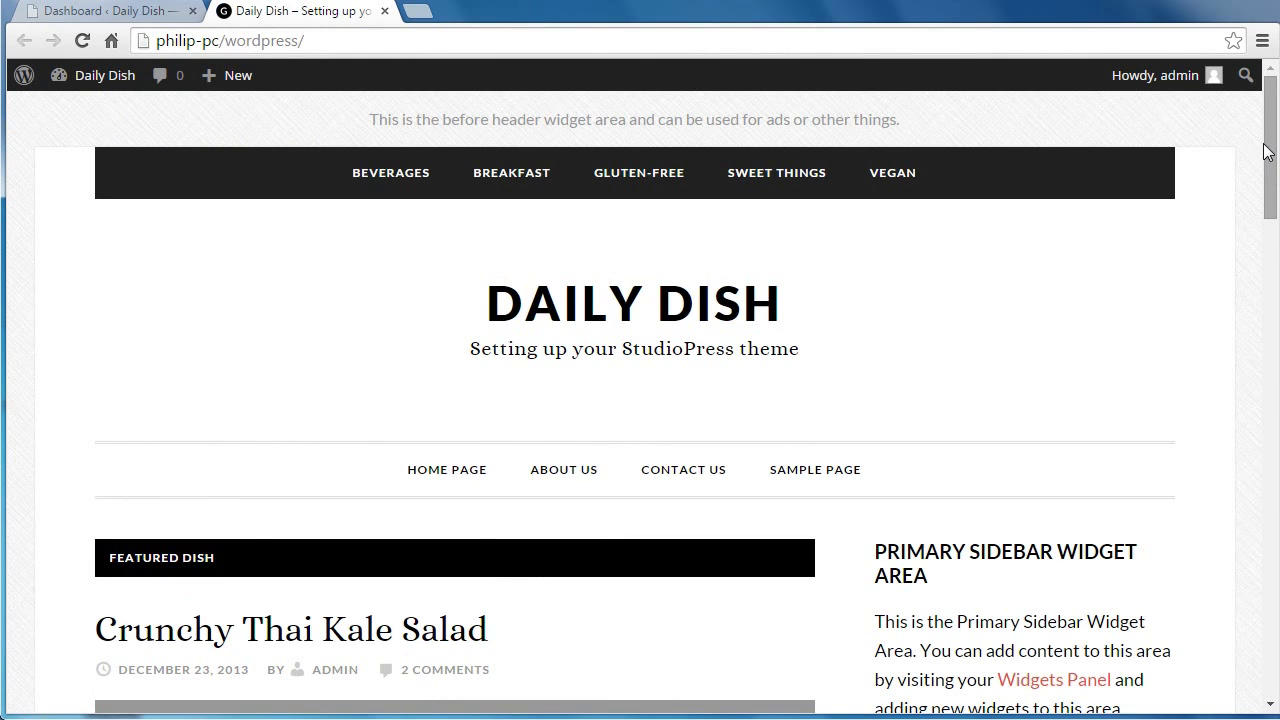
{"action": "left_click_drag", "start_coordinate": [1272, 147], "coordinate": [1277, 236]}
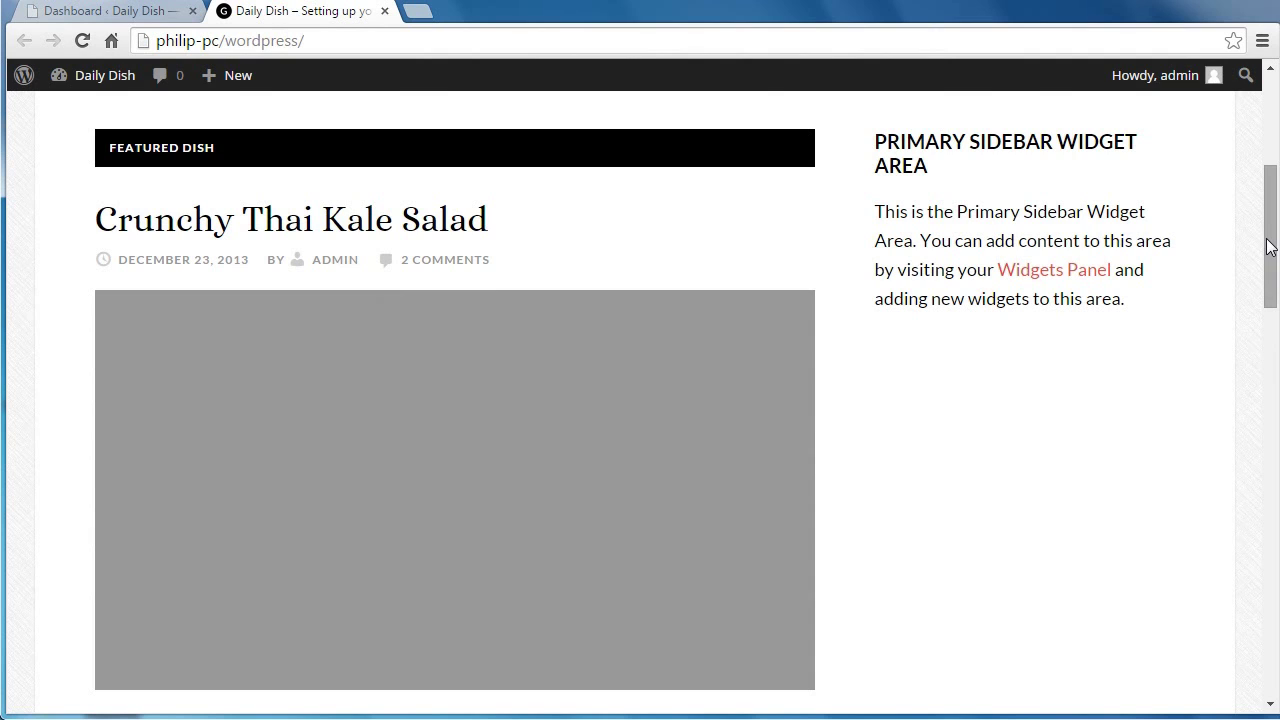
{"action": "left_click_drag", "start_coordinate": [1271, 247], "coordinate": [1276, 283]}
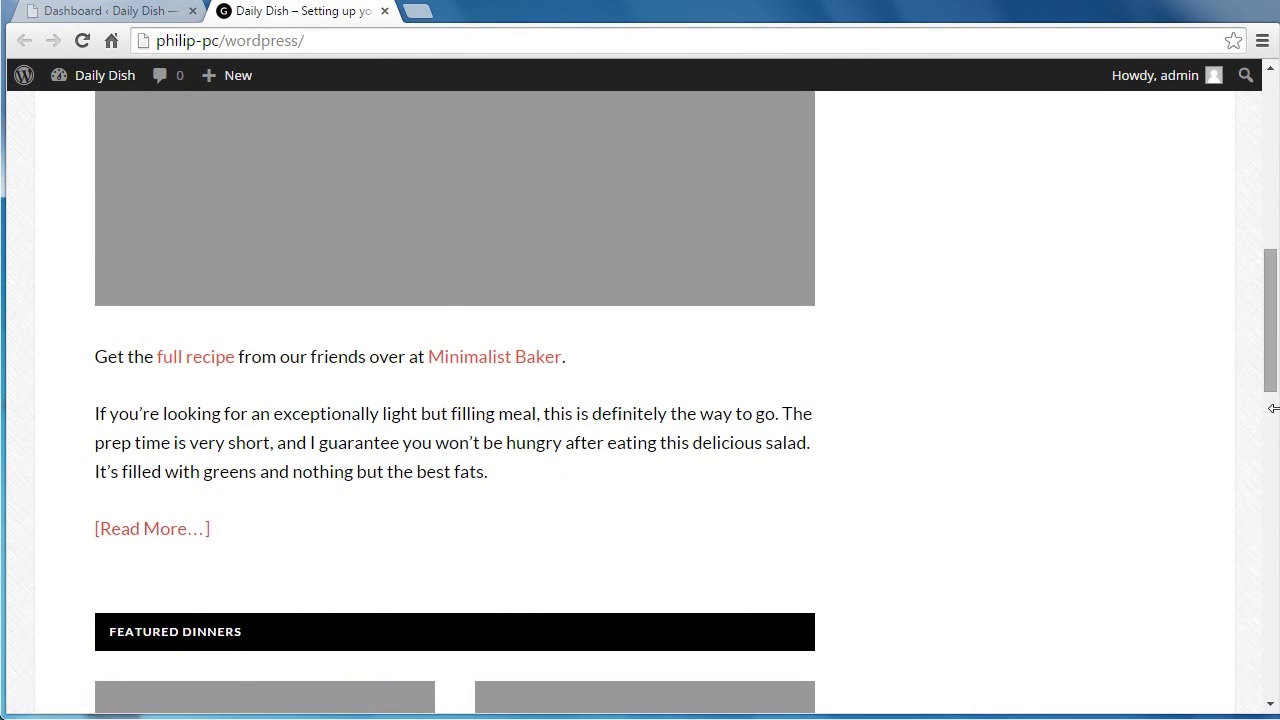
{"action": "left_click_drag", "start_coordinate": [1271, 369], "coordinate": [1277, 297]}
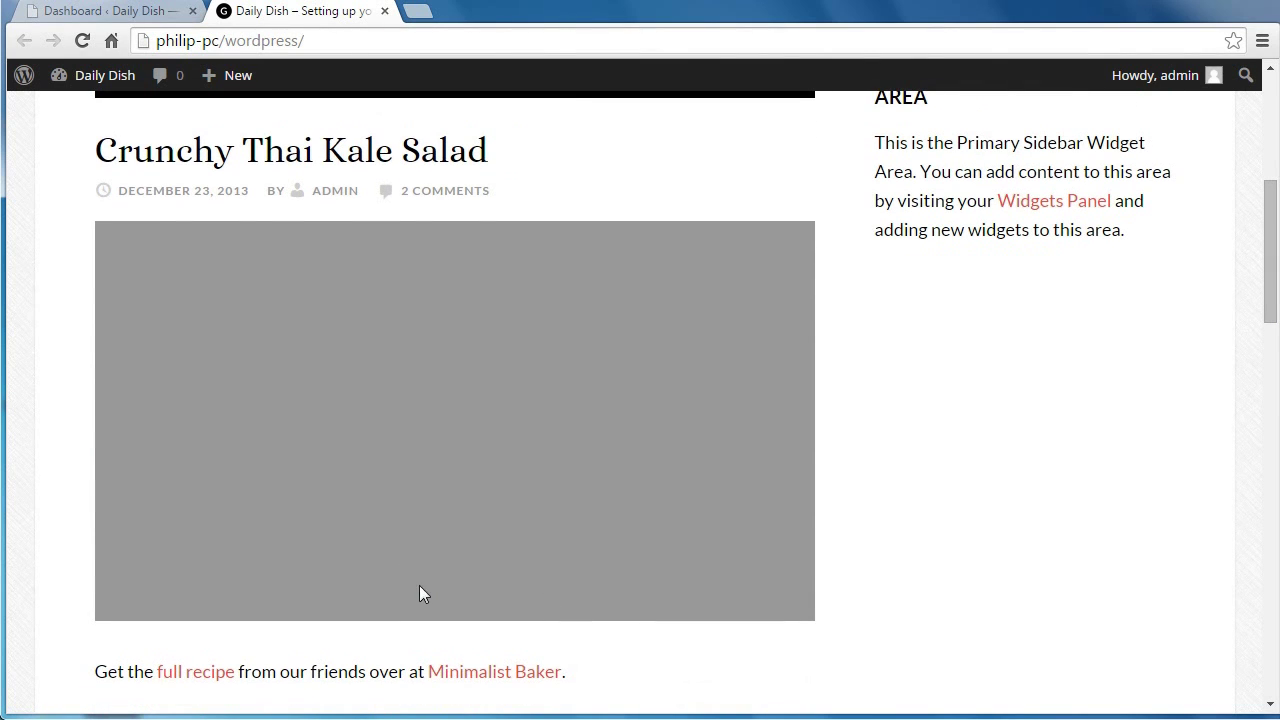
- Open the Crunchy Thai Kale Salad post in the editor and scroll to its More break
{"action": "left_click", "coordinate": [345, 160]}
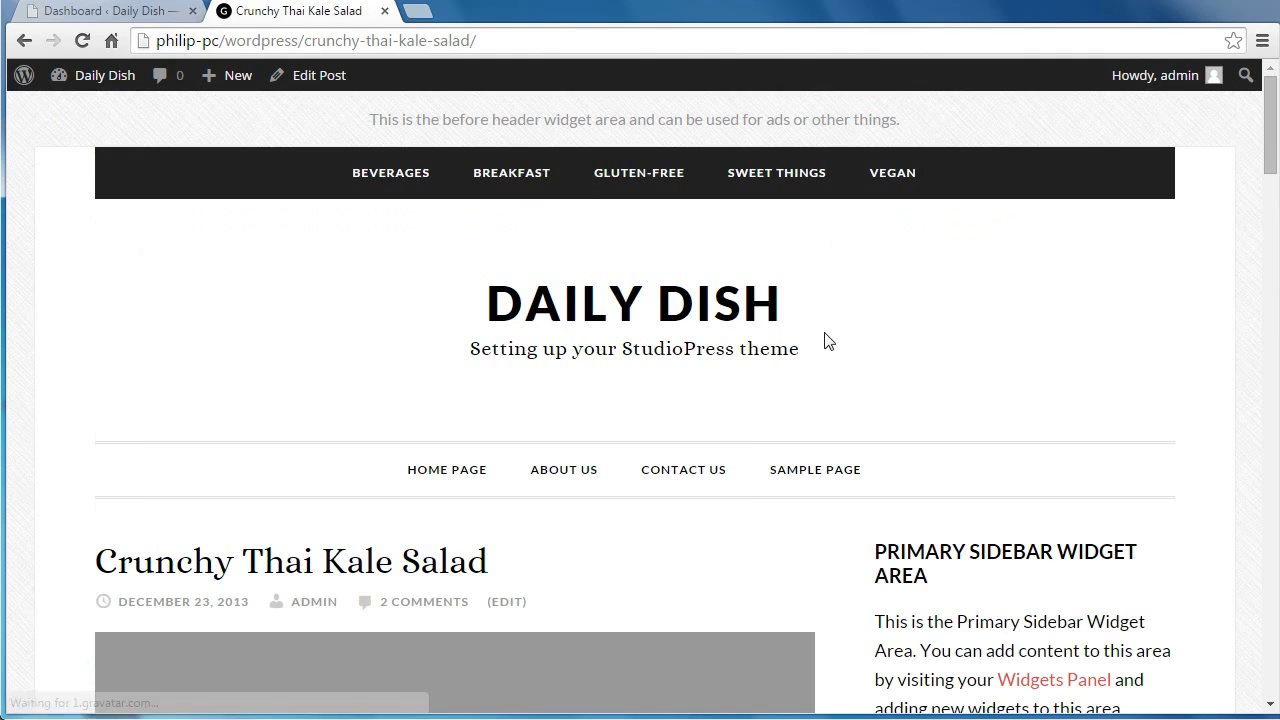
{"action": "left_click", "coordinate": [505, 603]}
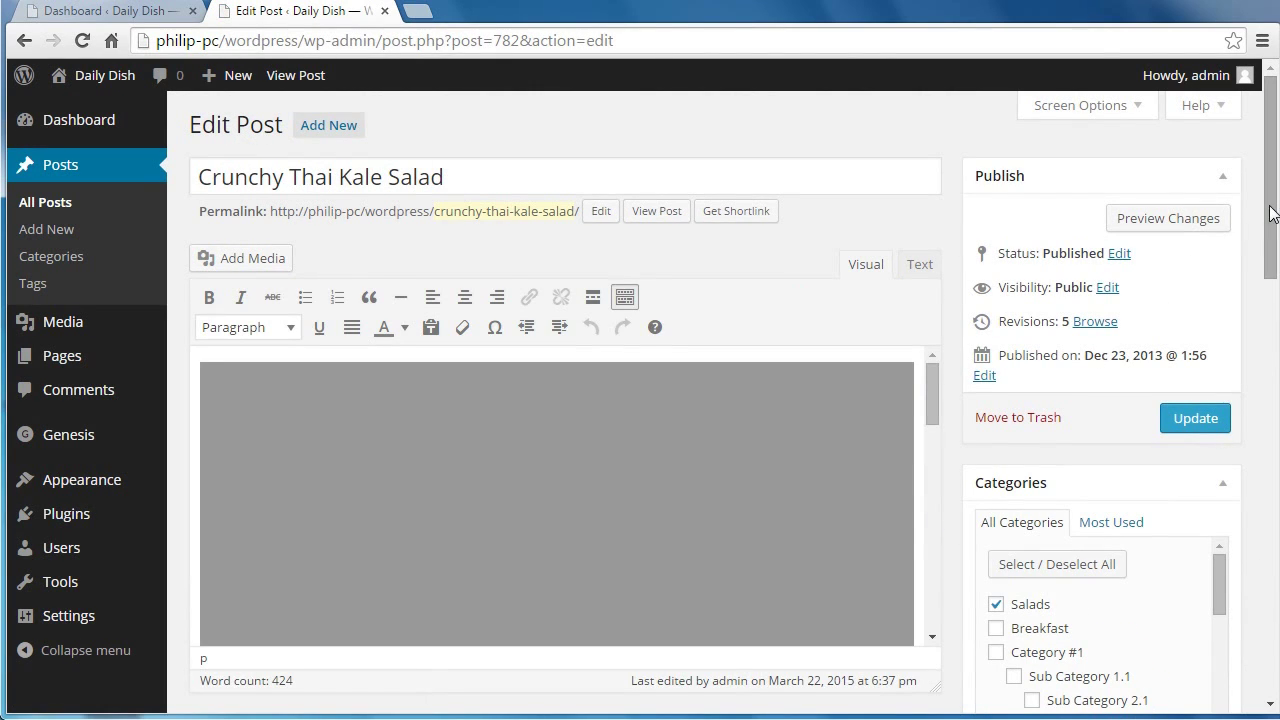
{"action": "left_click_drag", "start_coordinate": [1272, 212], "coordinate": [1272, 276]}
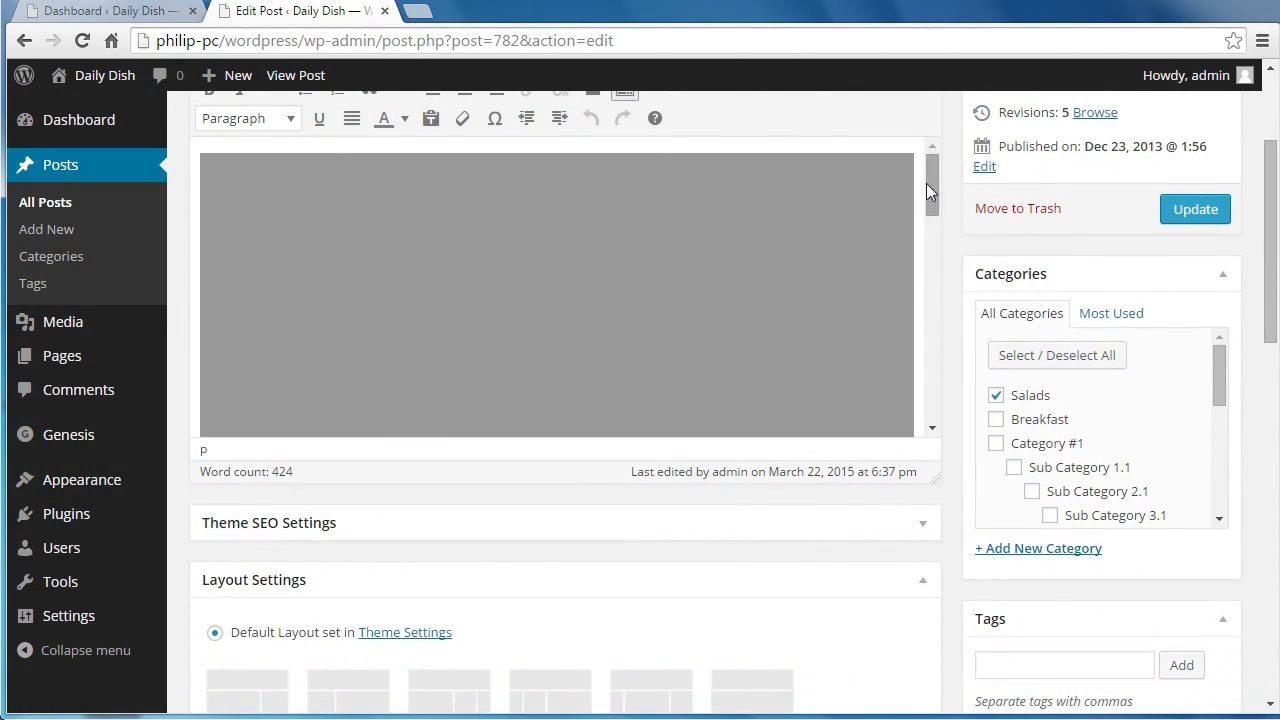
{"action": "left_click_drag", "start_coordinate": [931, 187], "coordinate": [931, 273]}
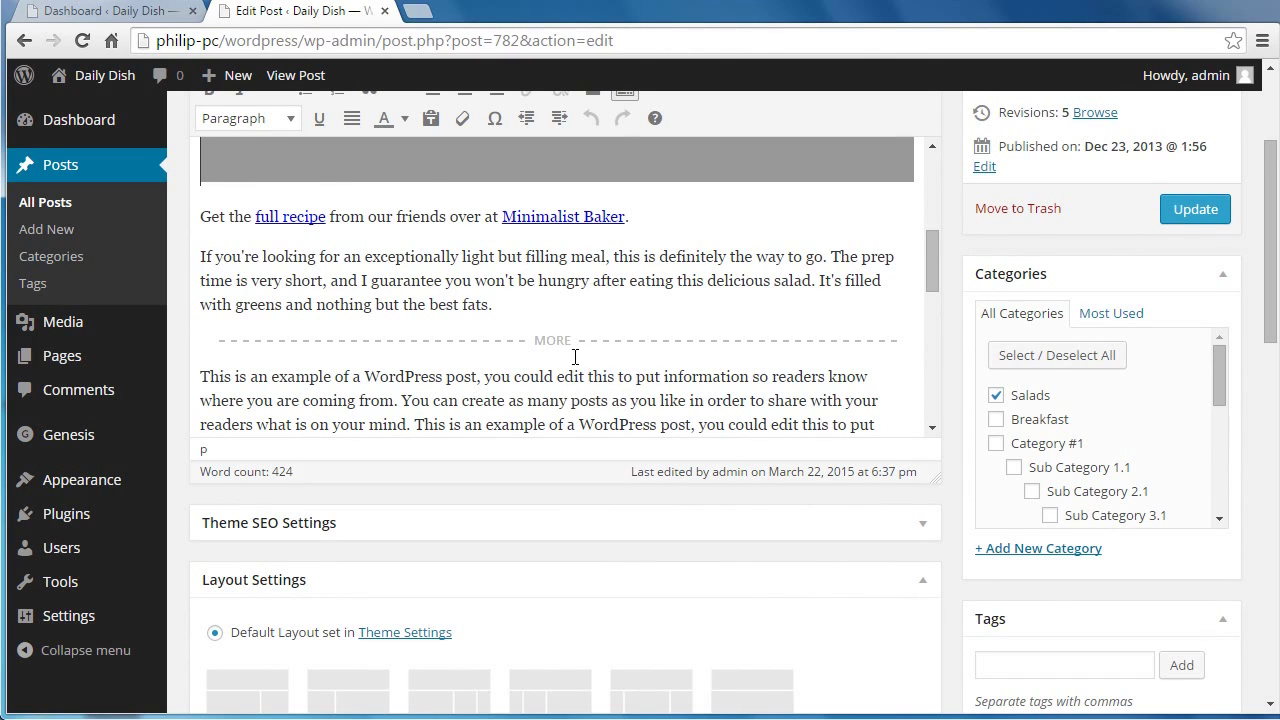
{"action": "left_click_drag", "start_coordinate": [1272, 300], "coordinate": [1275, 265]}
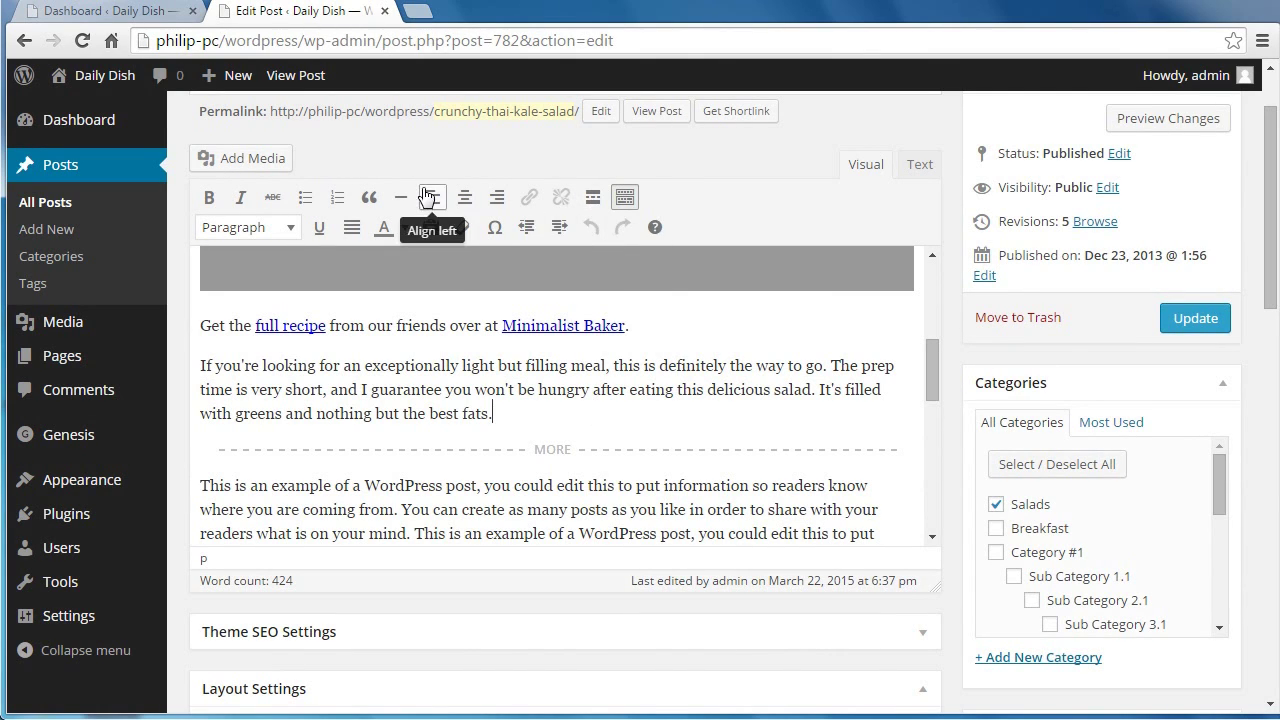
- View the Daily Dish front page in a new tab, down to the kale salad intro's Read More link
{"action": "mouse_move", "coordinate": [100, 75]}
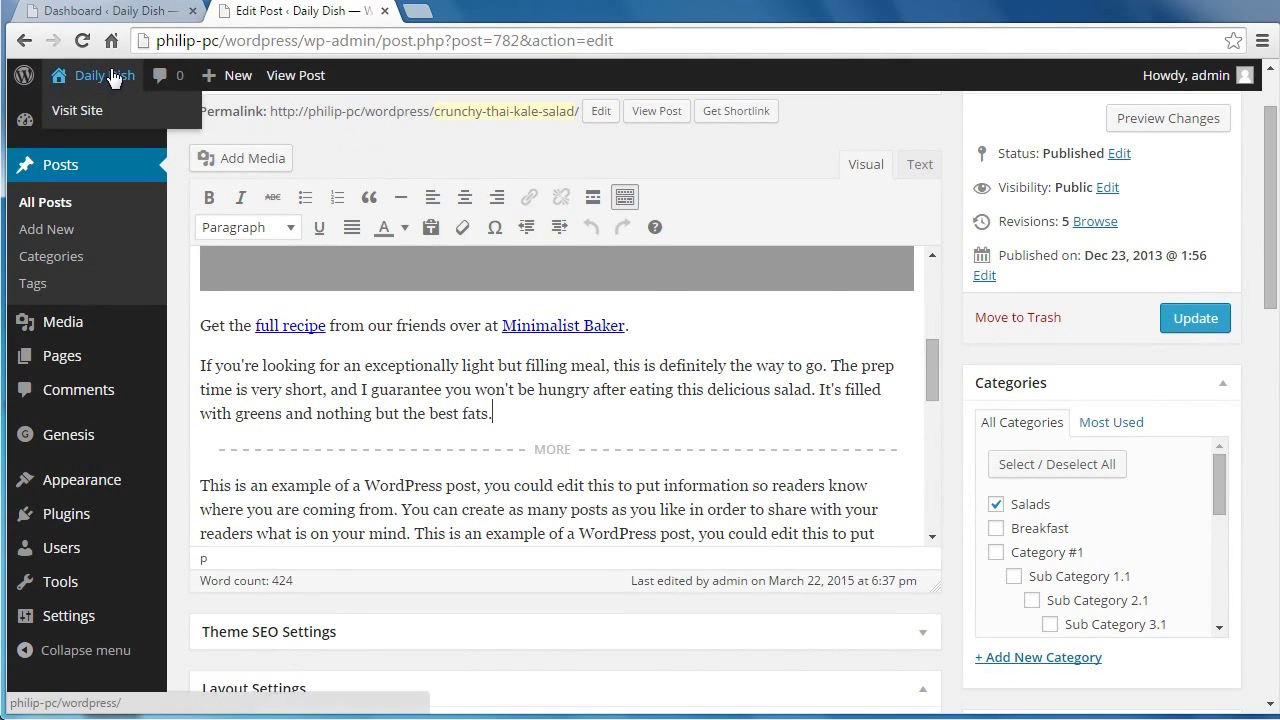
{"action": "middle_click", "coordinate": [100, 121]}
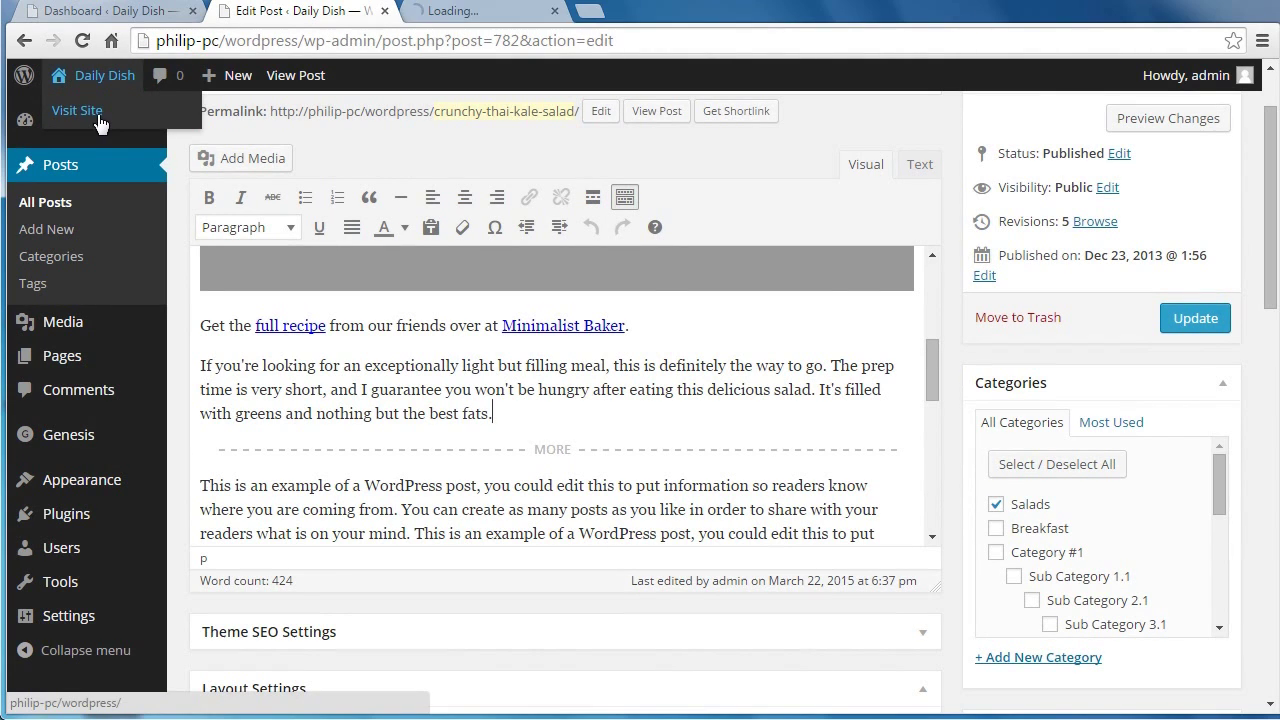
{"action": "left_click", "coordinate": [430, 20]}
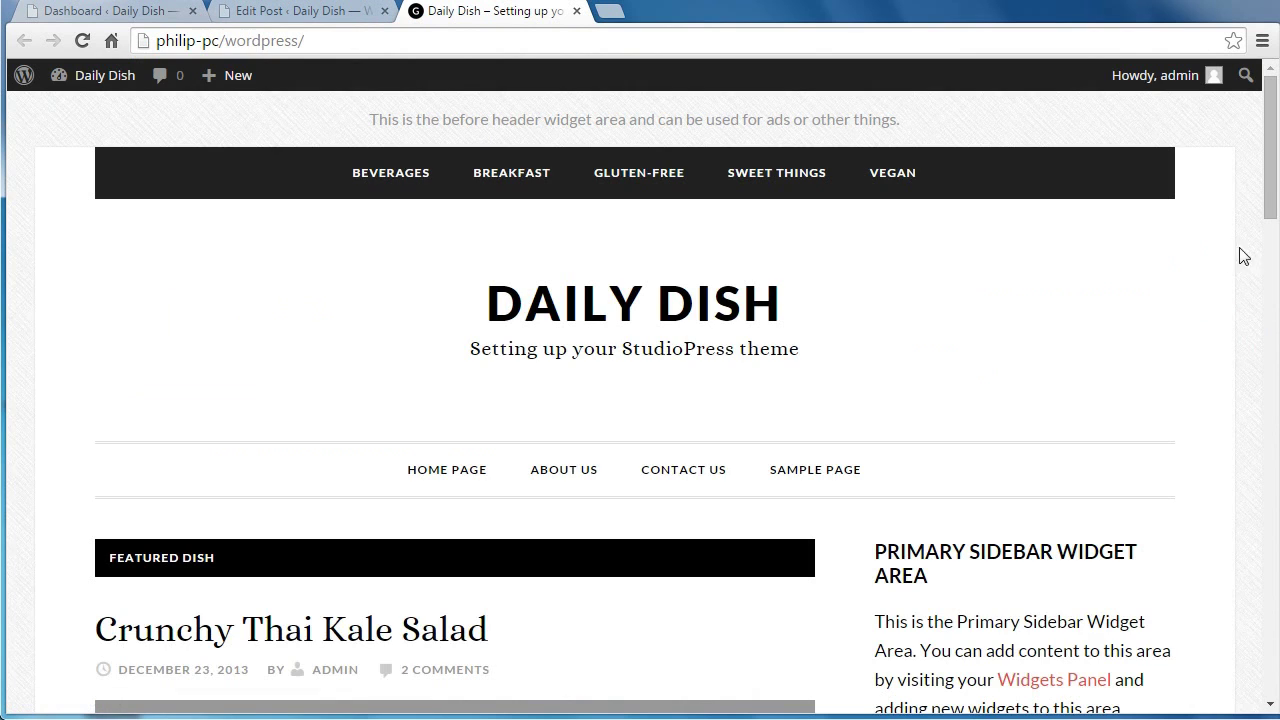
{"action": "left_click_drag", "start_coordinate": [1269, 177], "coordinate": [1266, 343]}
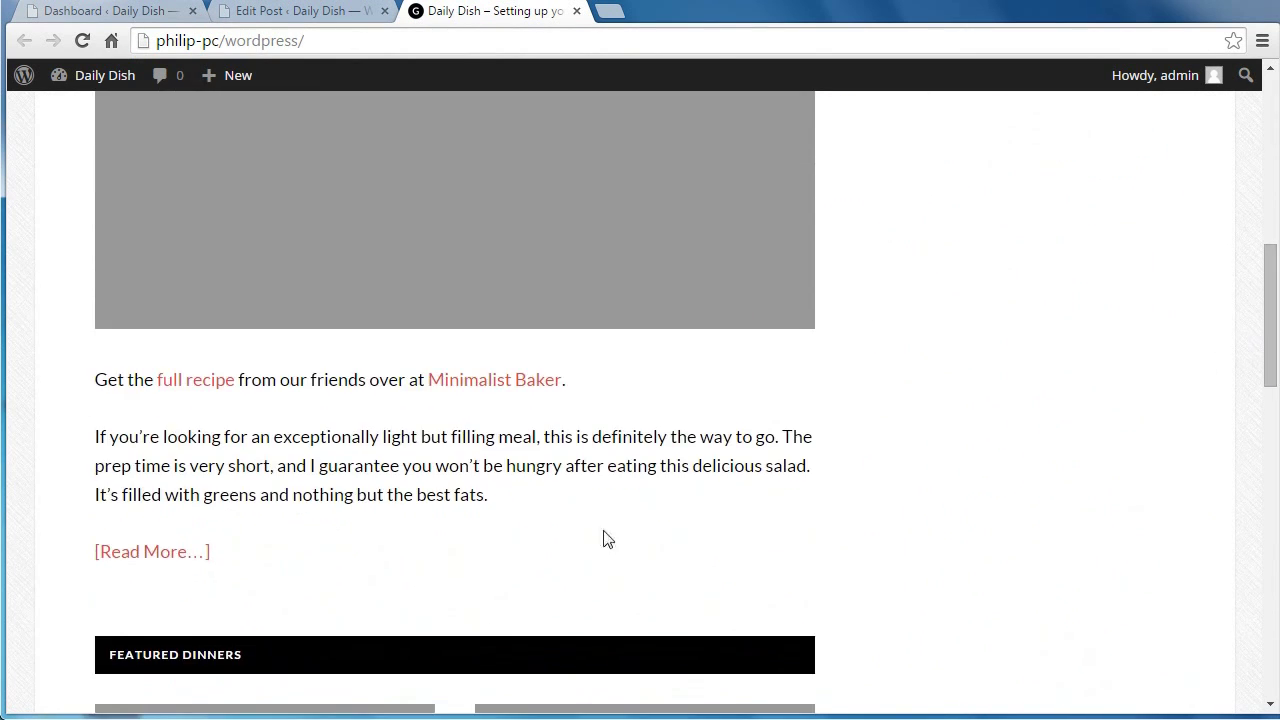